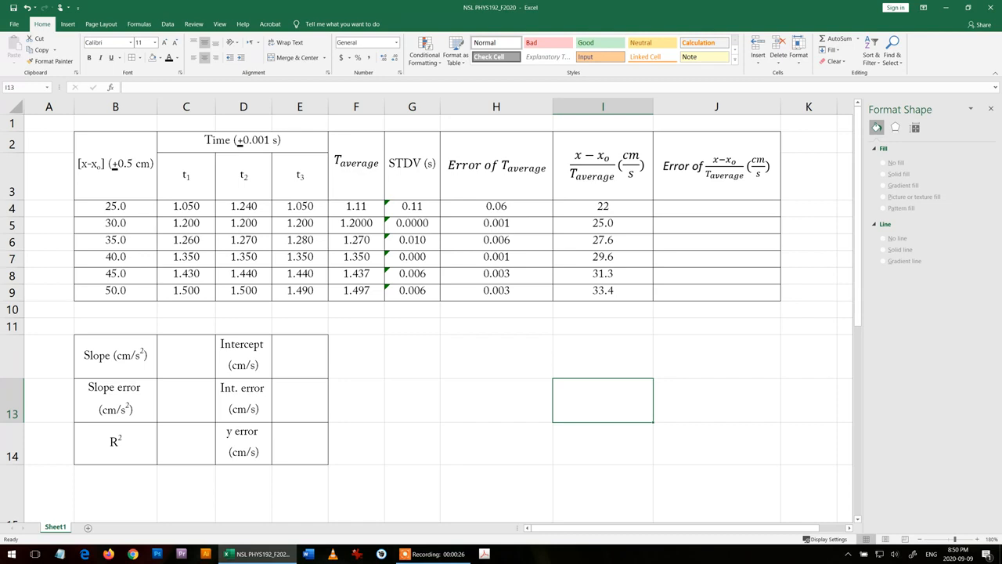
- Format the (x−x₀)/T average values in I4:I9 as numbers with 5 decimal places
left_click_drag(635, 220, 636, 284)
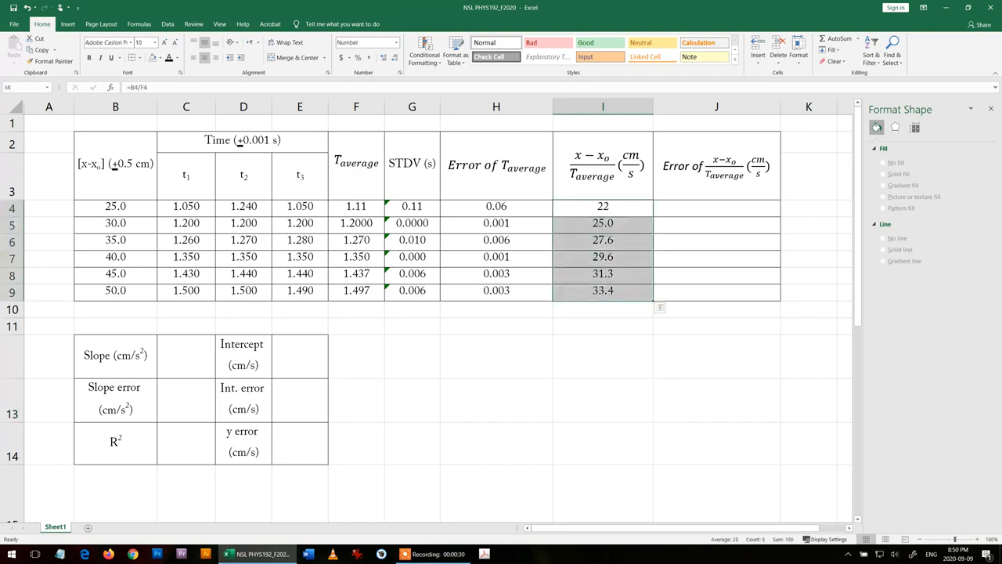
right_click(642, 207)
left_click(683, 389)
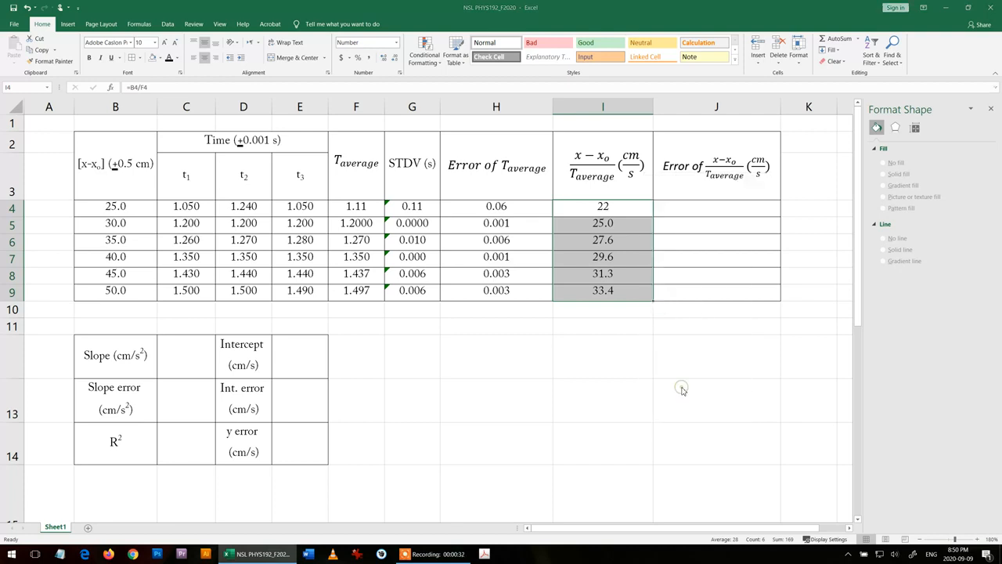
left_click(578, 310)
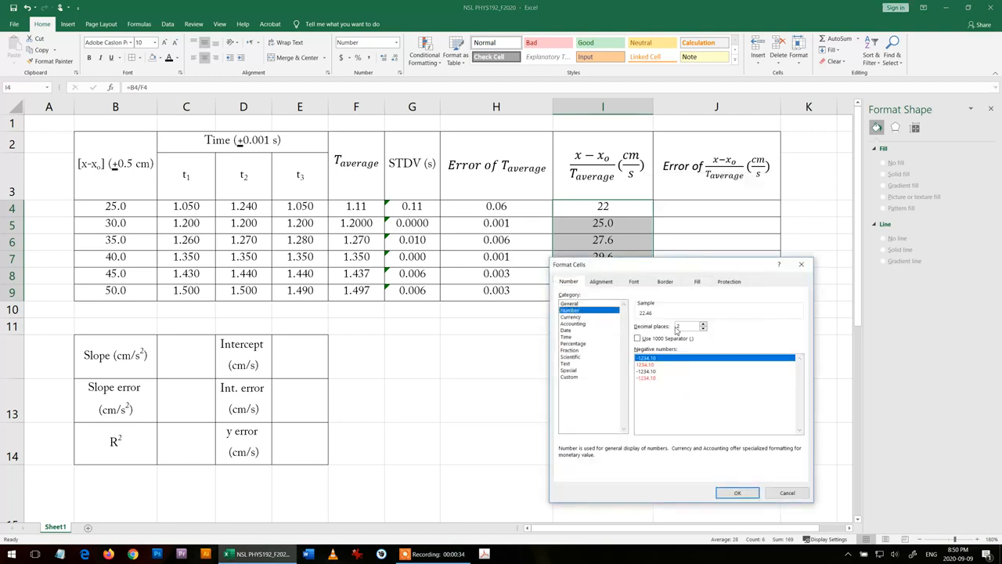
left_click(703, 323)
left_click(703, 323)
left_click(703, 323)
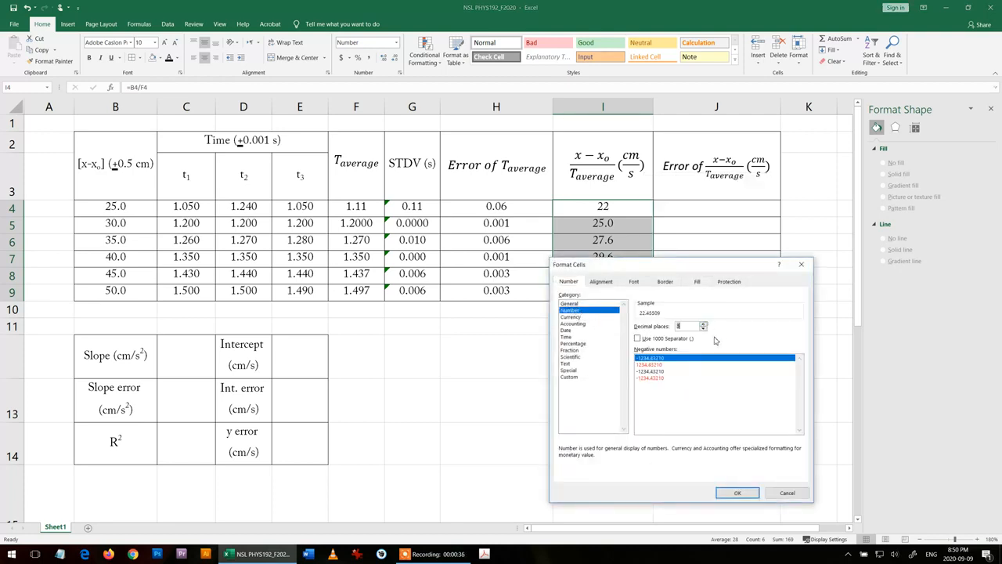
left_click(736, 492)
left_click(619, 433)
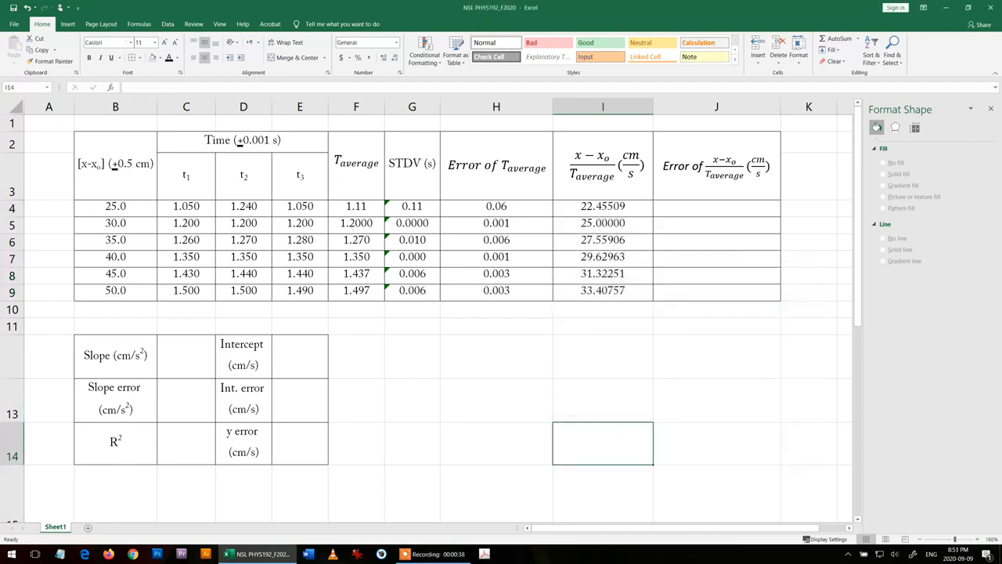
- Enter the formula =I4*((0.5/B4)+(H4/F4)) in J4 to calculate the error of (x−x₀)/T average
left_click(720, 209)
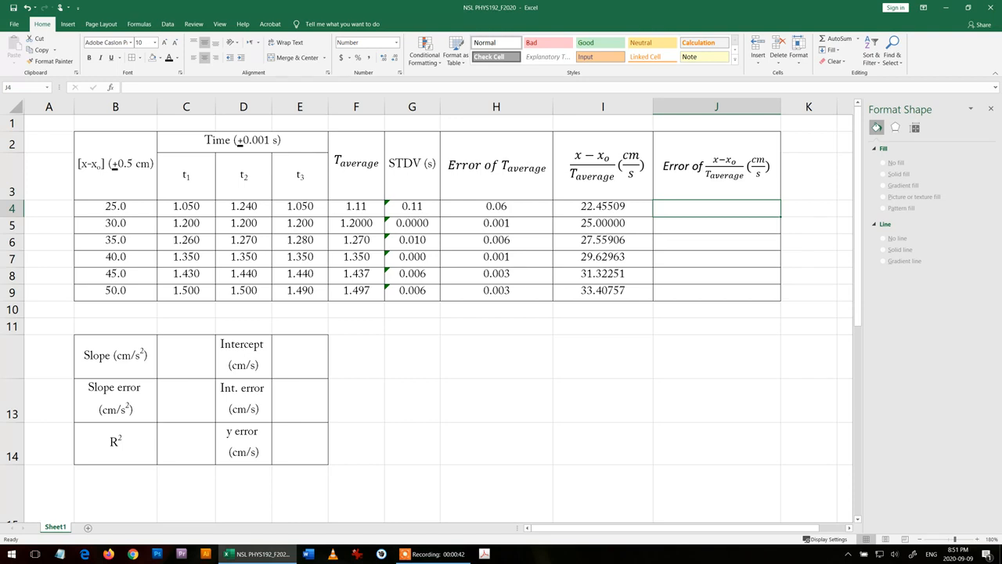
type("=")
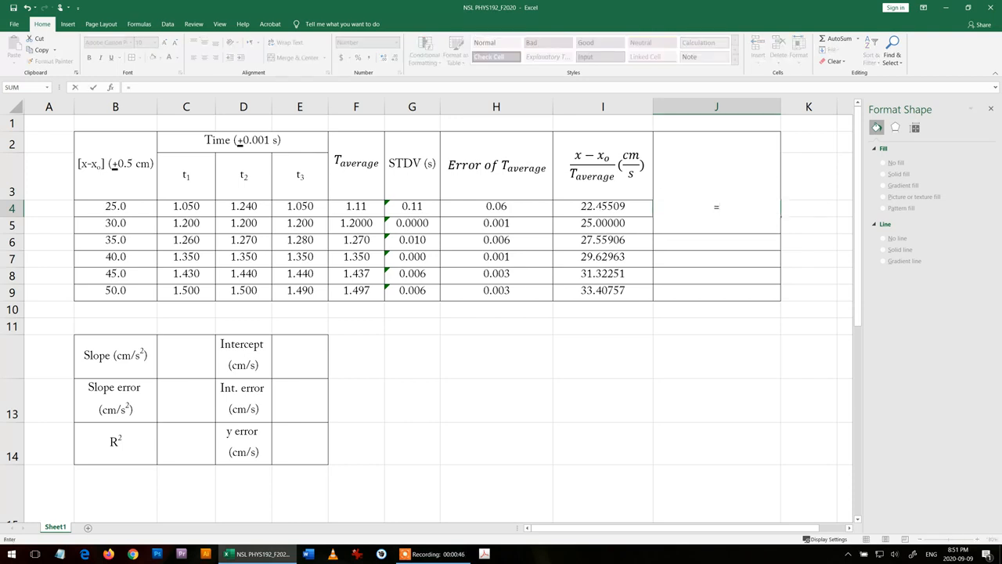
key("Left")
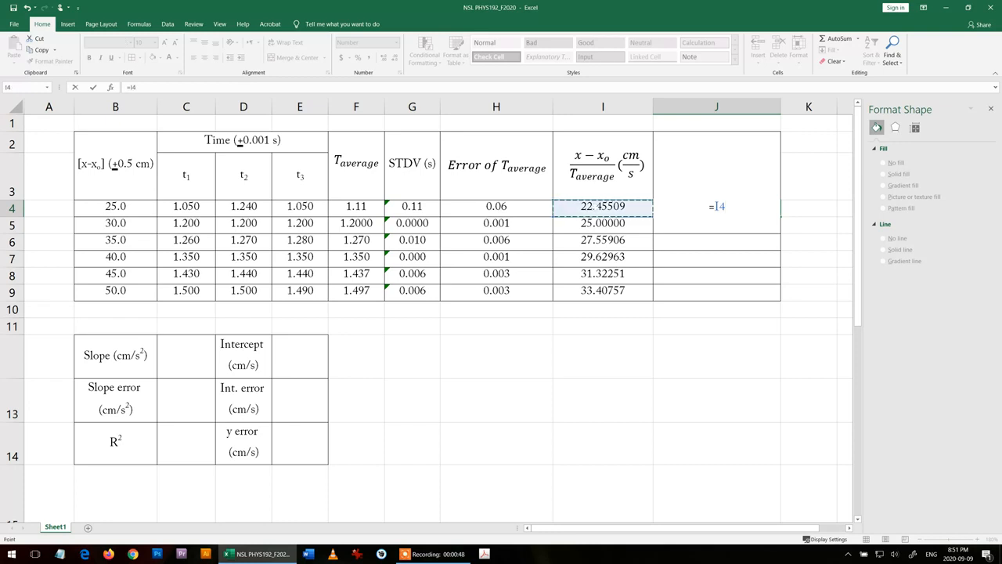
type("*()")
left_click(727, 207)
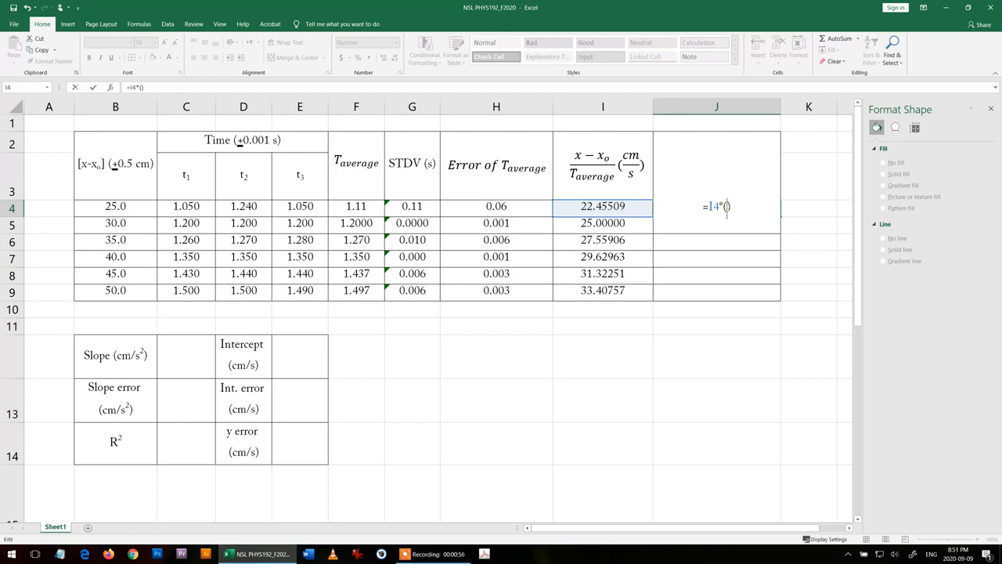
type("()+()")
key("Left")
key("Left")
key("Left")
key("Left")
type("0.5")
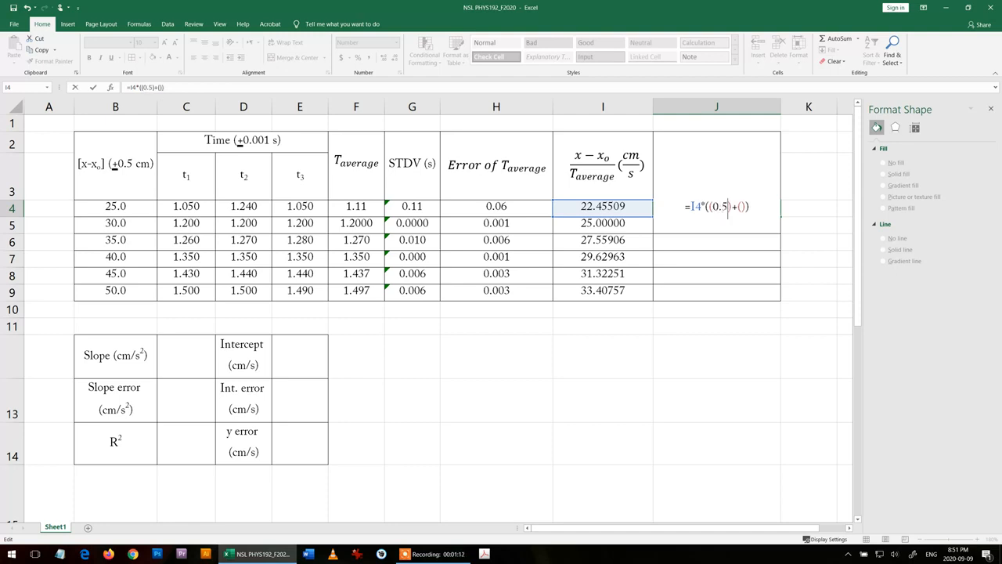
type("/")
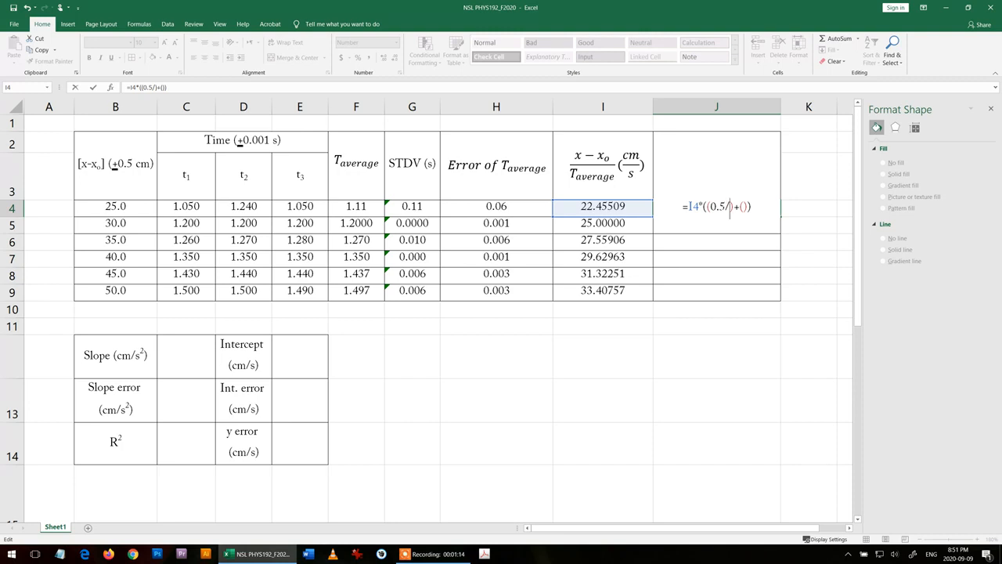
left_click(108, 209)
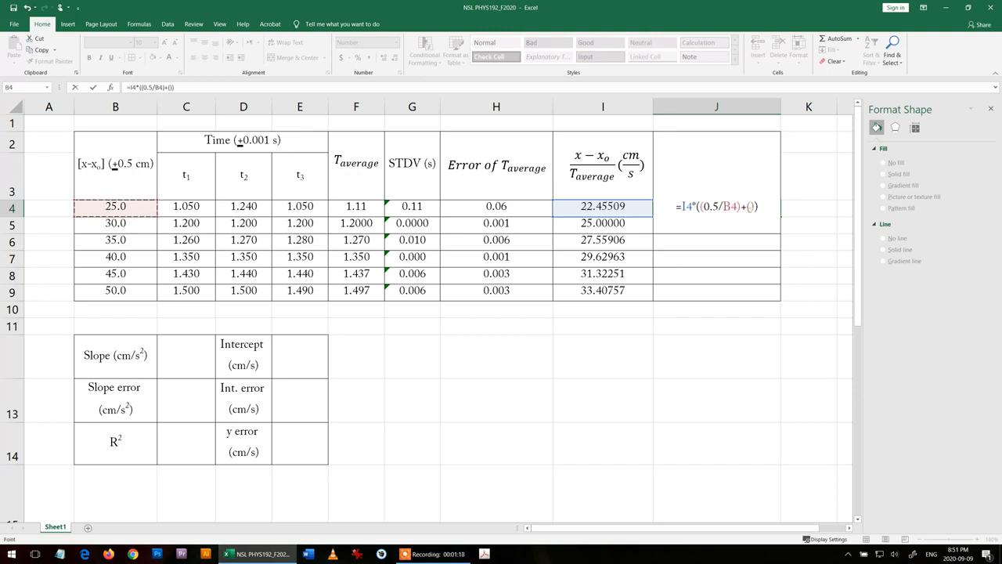
left_click(750, 208)
left_click(501, 206)
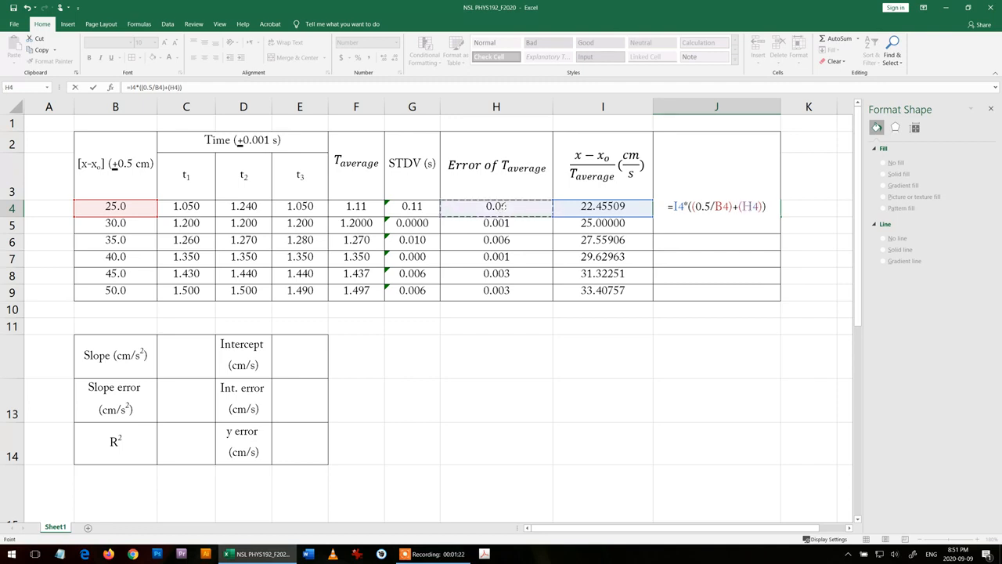
type("/")
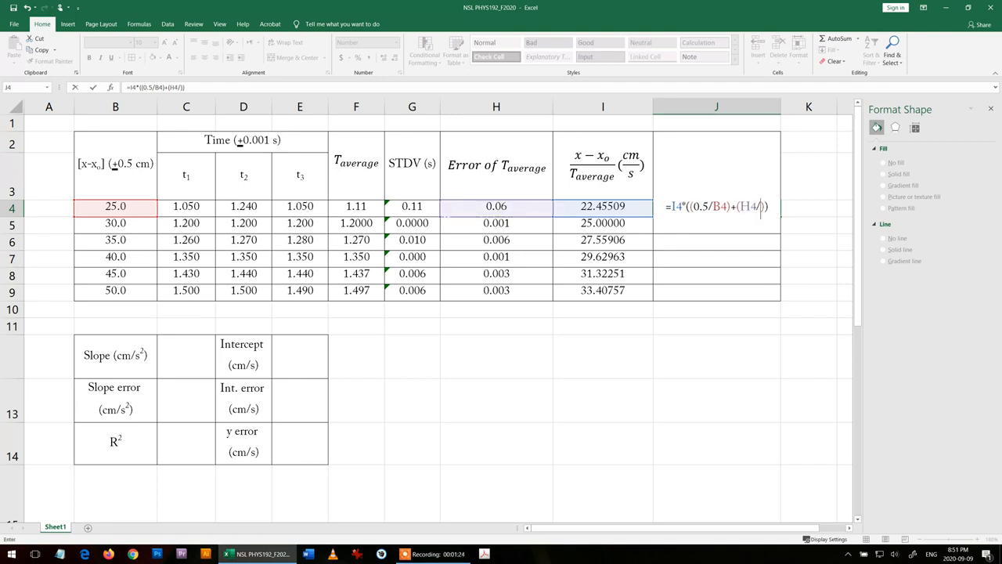
left_click(362, 206)
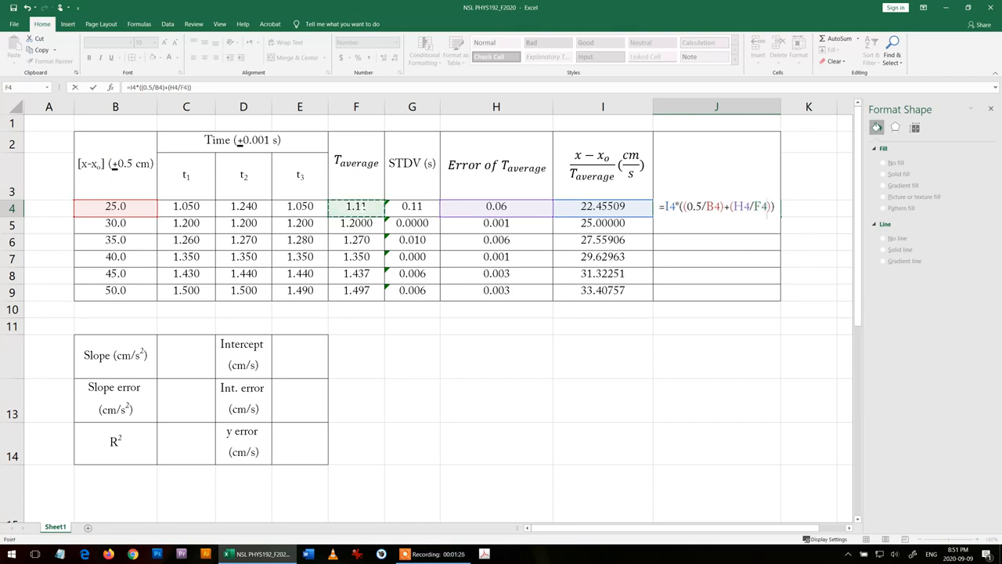
key("Return")
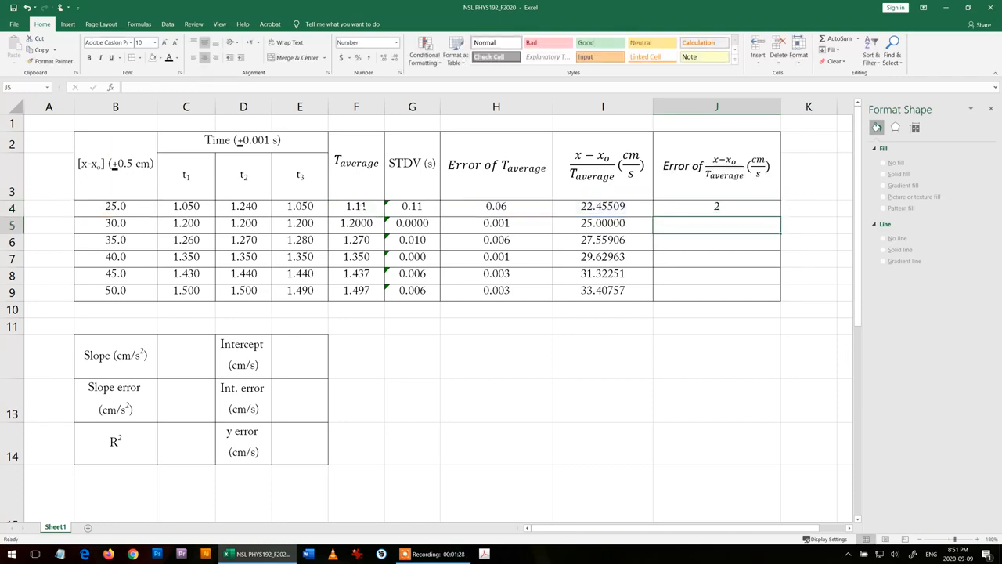
- Format the error cells J4:J9 as numbers with 4 decimal places
left_click_drag(731, 207, 731, 291)
right_click(736, 206)
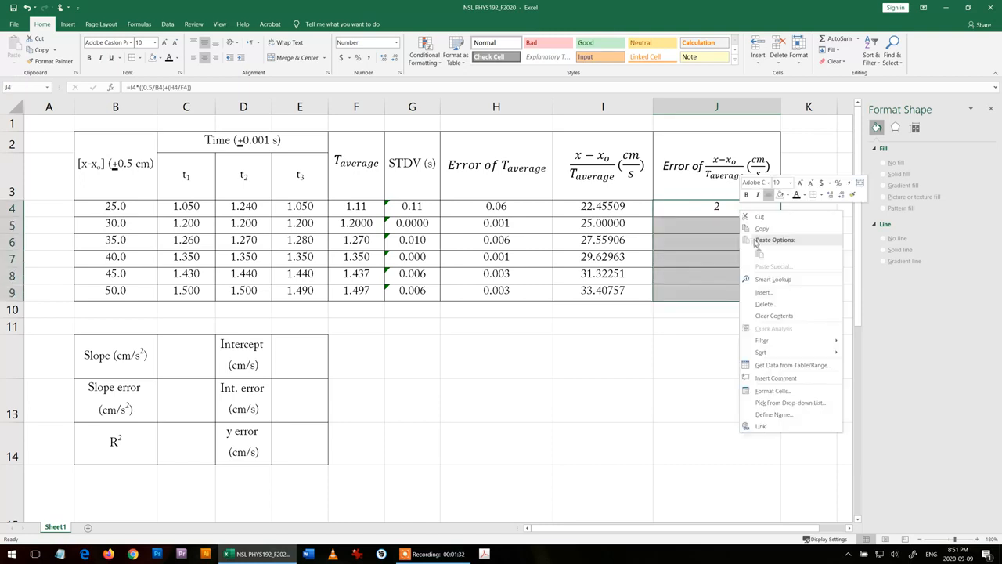
left_click(775, 393)
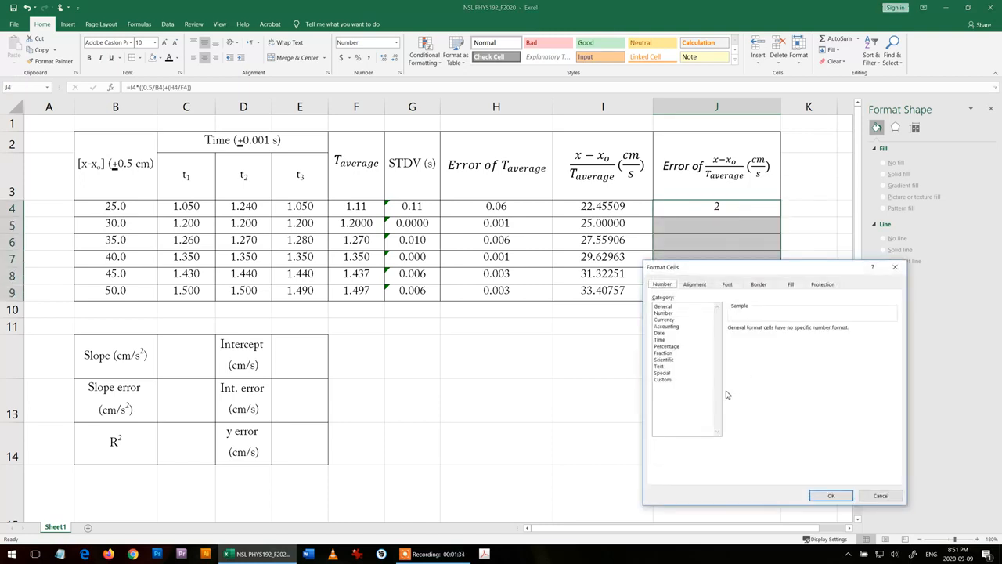
left_click(669, 313)
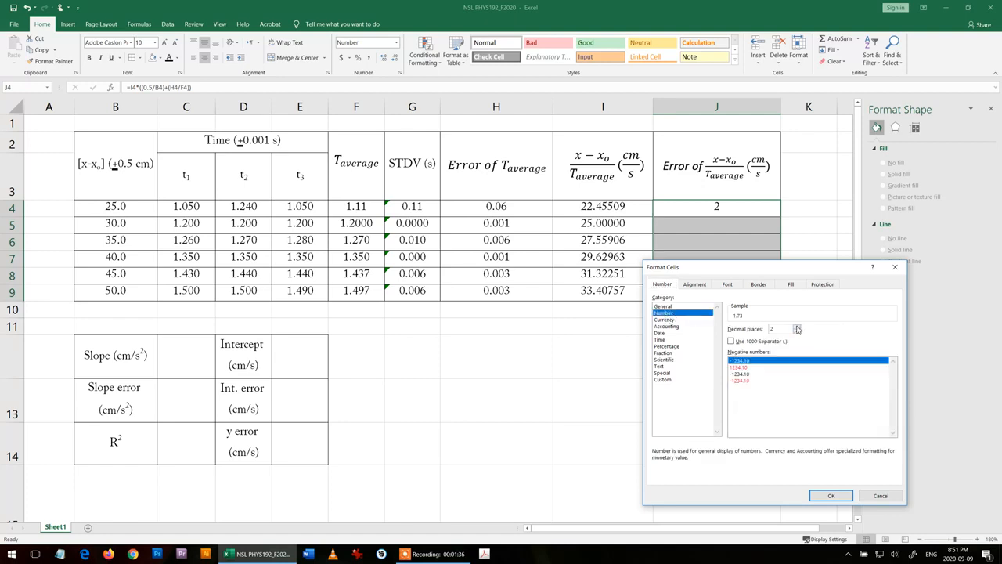
left_click(796, 326)
left_click(796, 327)
left_click(830, 496)
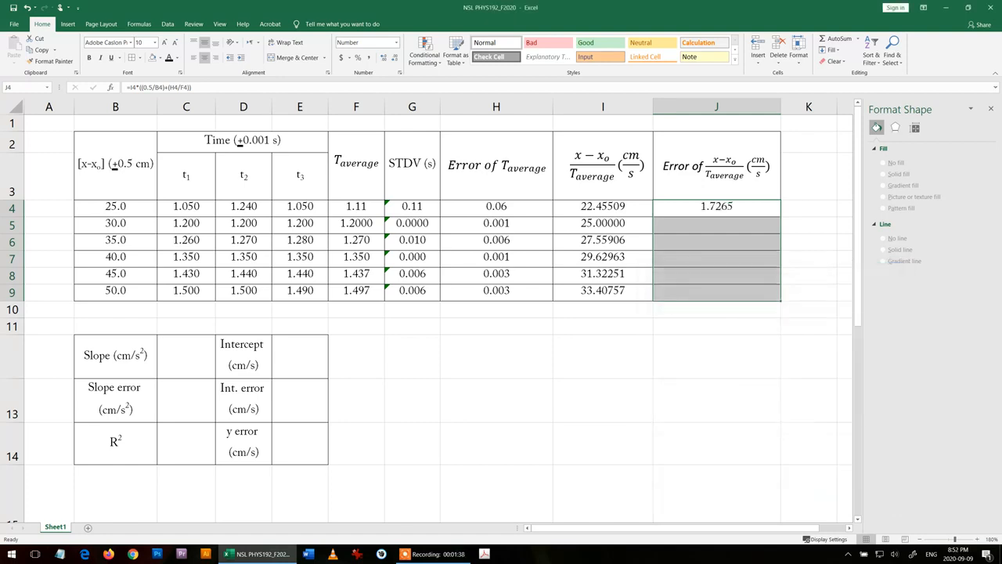
- Fill the error formula in J4 down through J9
left_click(716, 401)
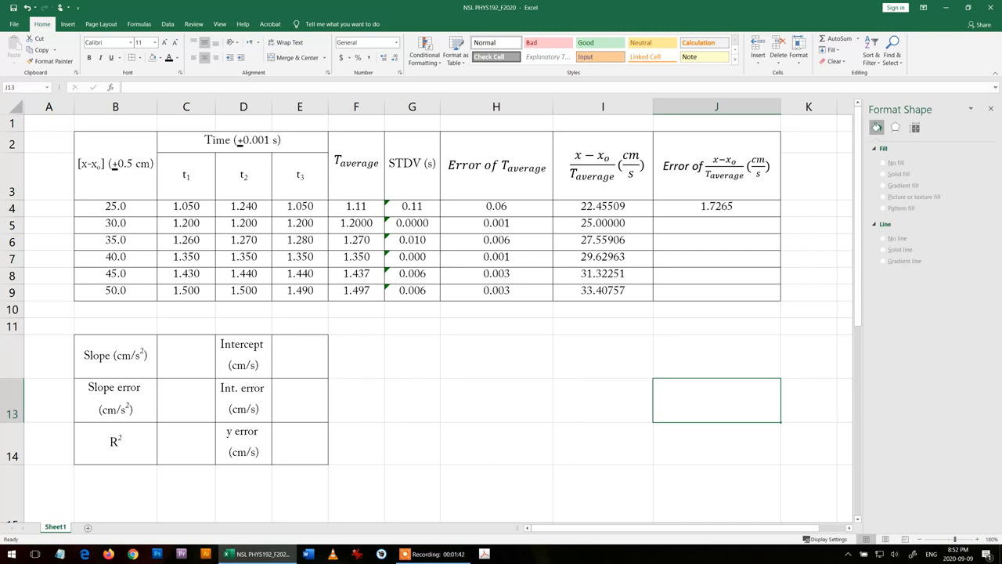
left_click(748, 209)
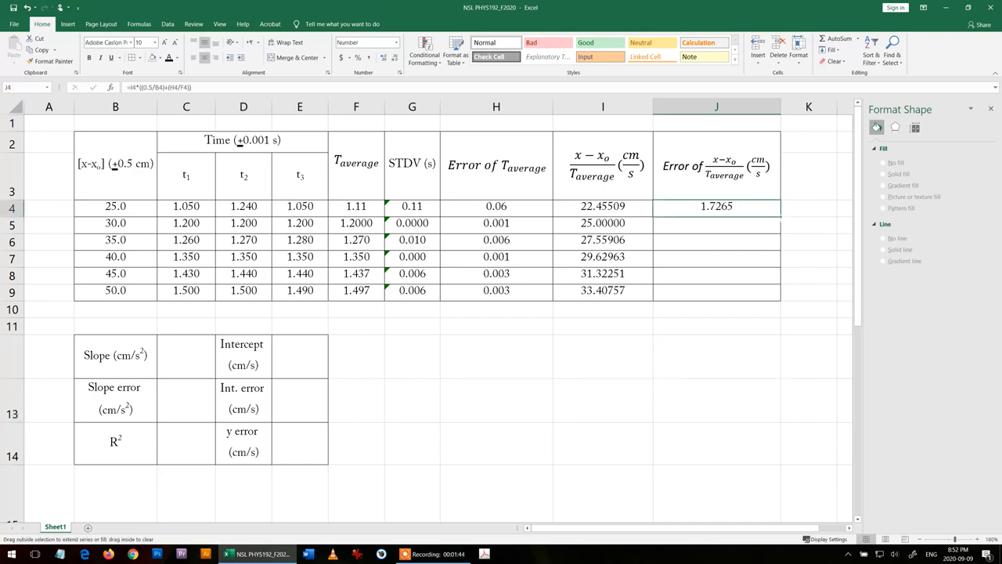
left_click_drag(749, 208, 752, 291)
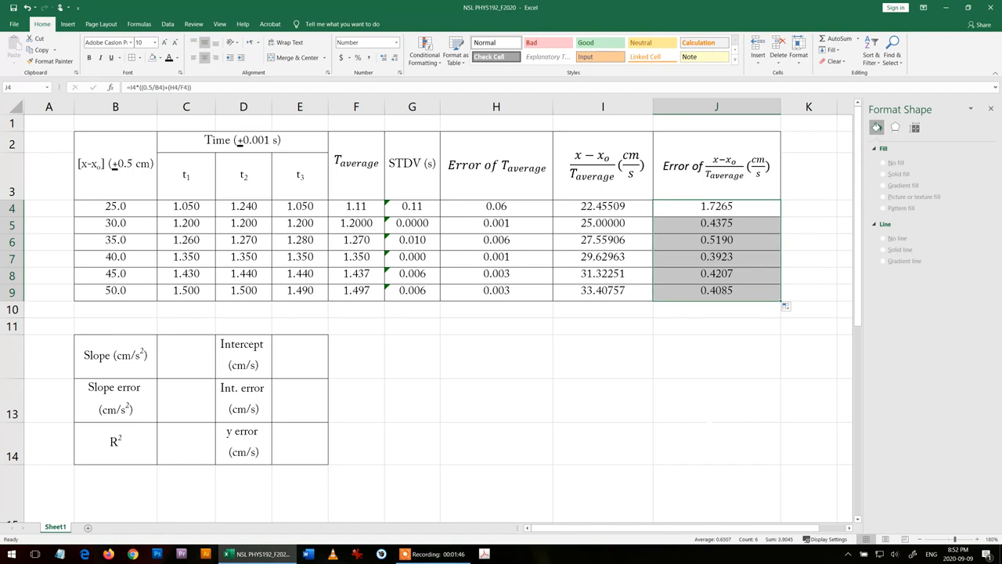
- Format the error value in J4 as a number with 0 decimal places
left_click(739, 210)
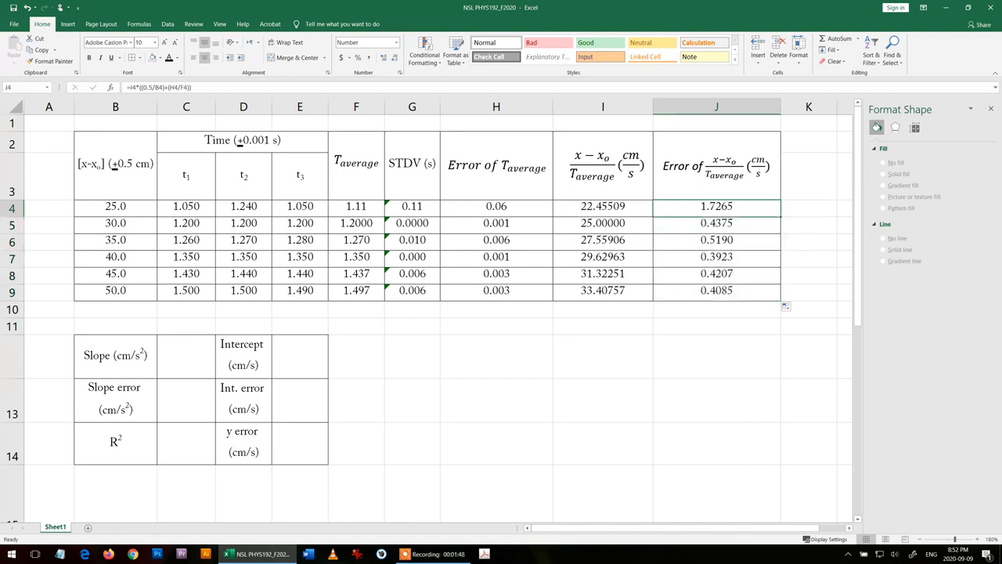
right_click(750, 204)
left_click(800, 386)
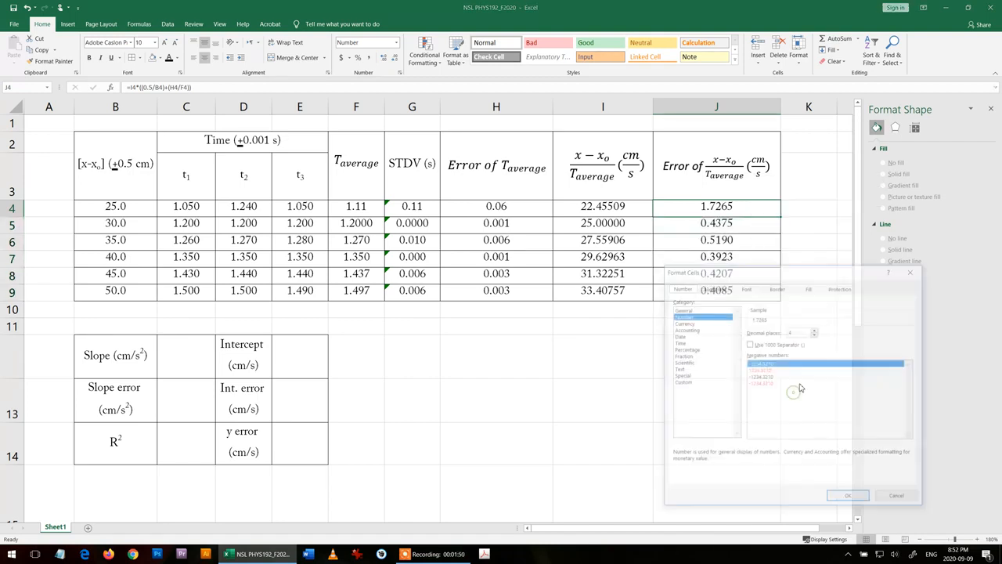
left_click(815, 335)
left_click(815, 335)
left_click(815, 335)
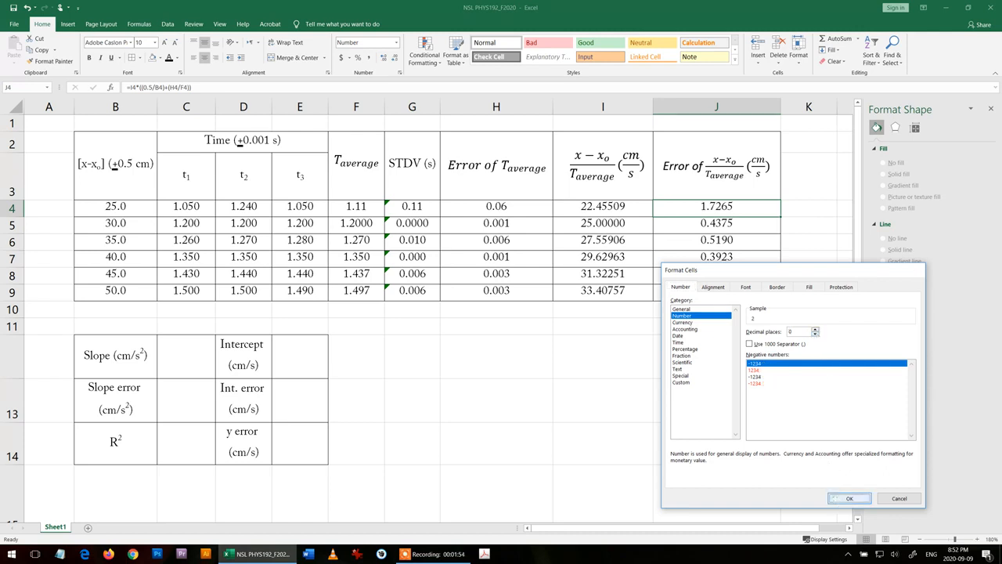
left_click(849, 498)
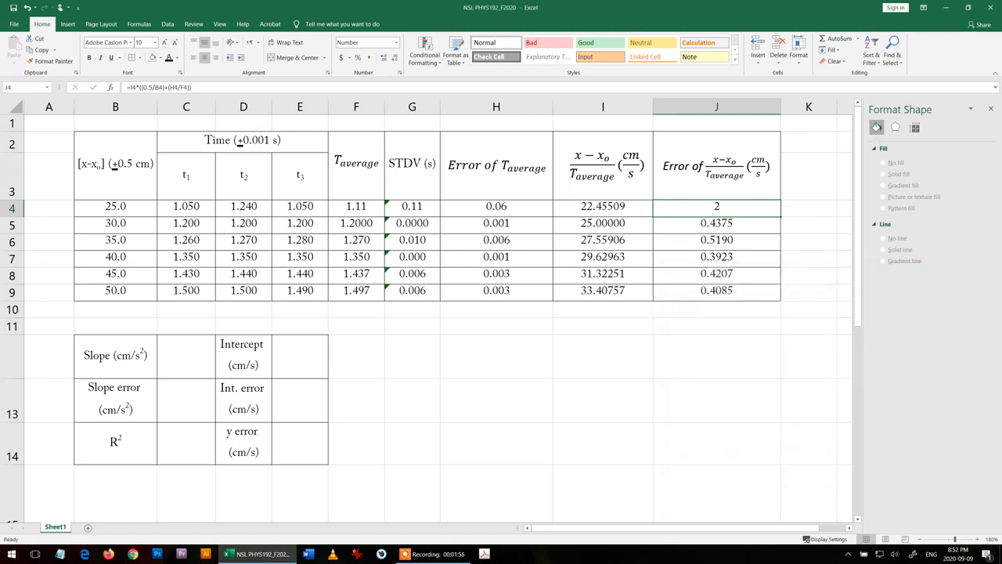
- Format the error values in J5:J9 as numbers with 1 decimal place
left_click_drag(748, 223, 747, 291)
right_click(753, 225)
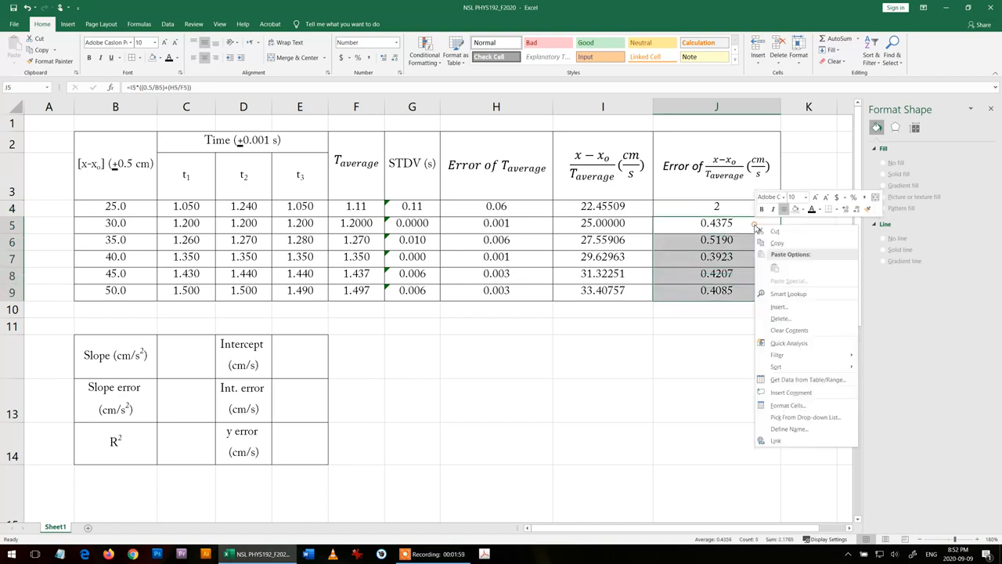
left_click(793, 406)
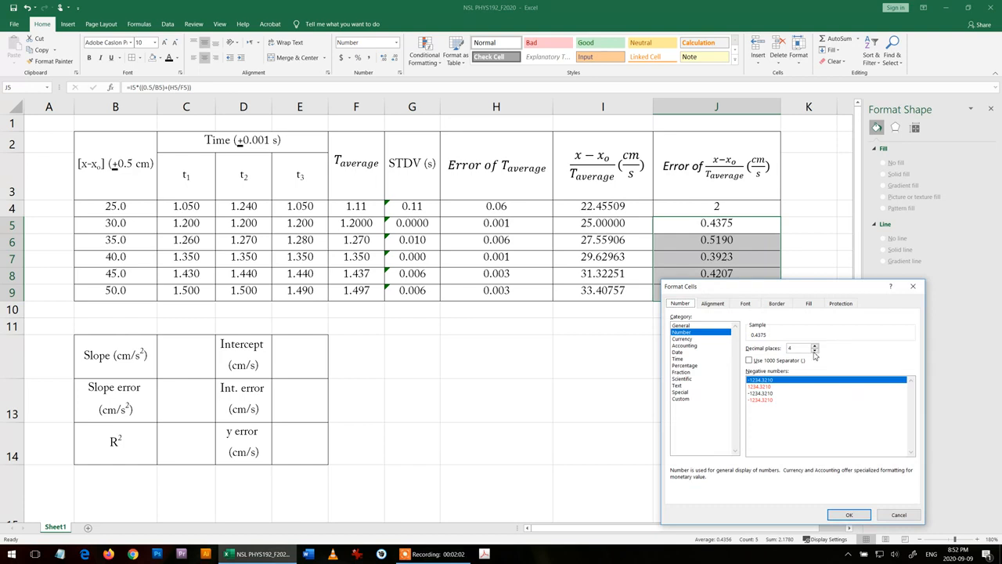
left_click(814, 351)
left_click(814, 351)
left_click(814, 352)
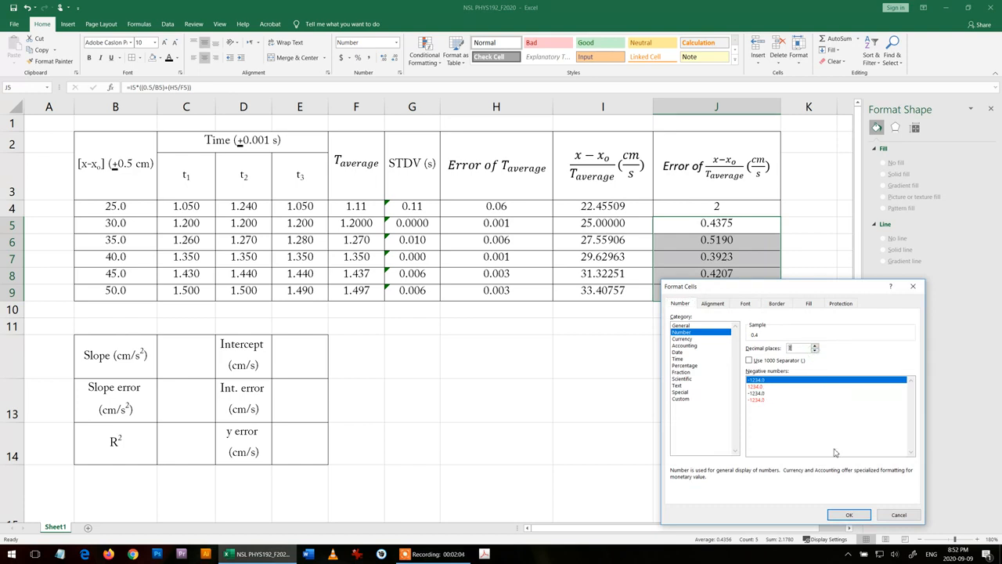
left_click(833, 516)
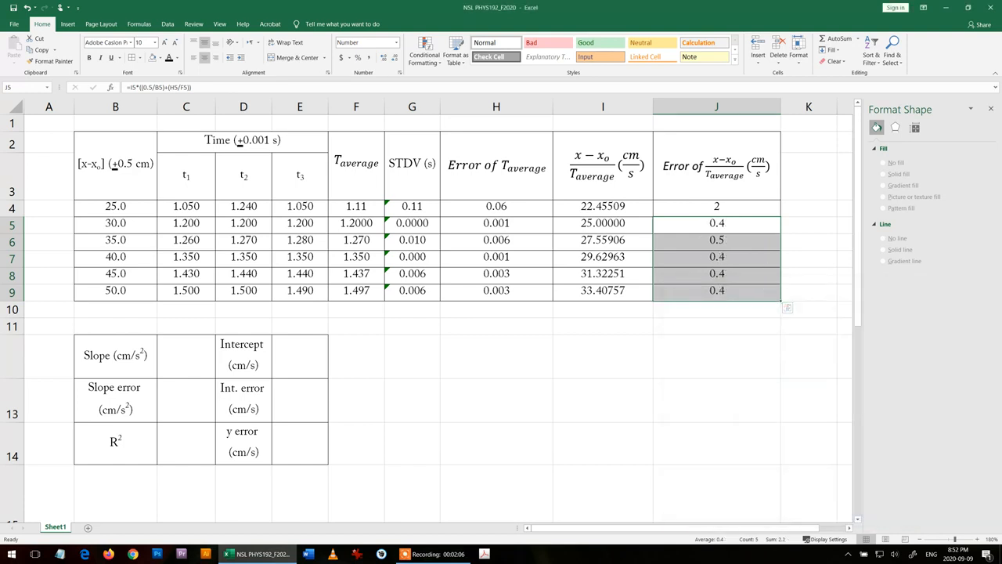
left_click(680, 351)
- Copy the formatting of J4:J9 onto I4:I9 so each value's decimal places match its error
left_click_drag(728, 205, 740, 291)
left_click(48, 61)
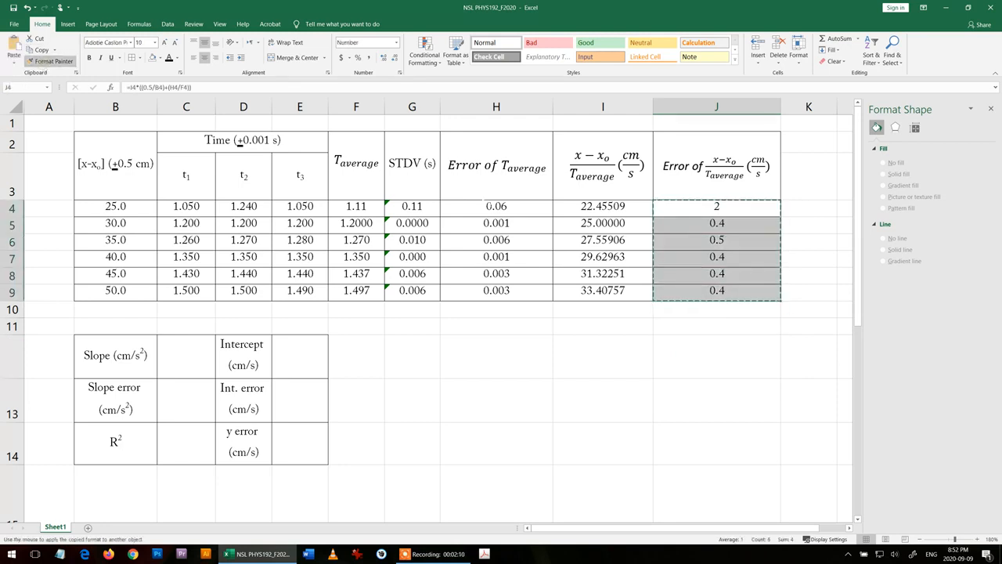
left_click_drag(583, 206, 580, 290)
left_click(588, 429)
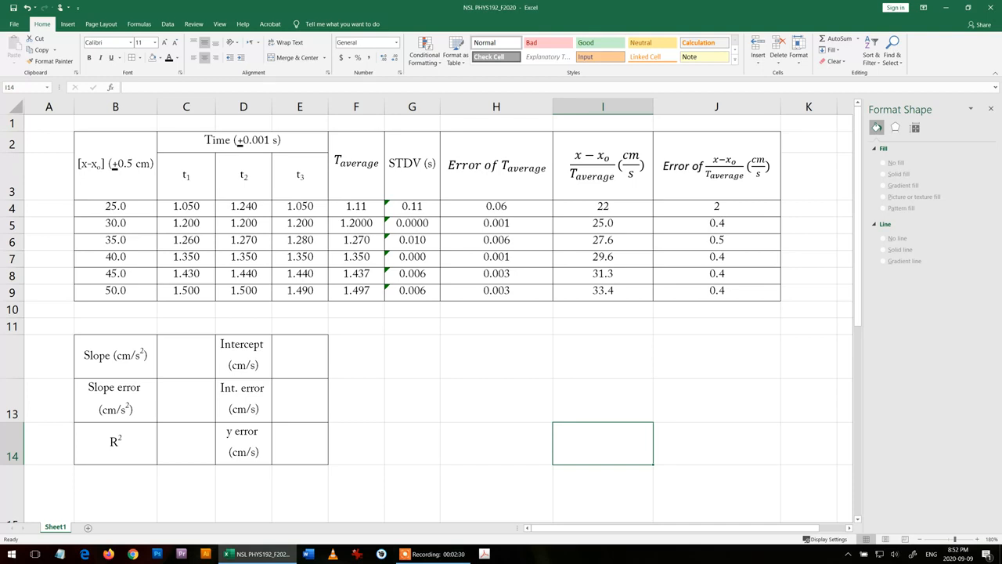
left_click(509, 360)
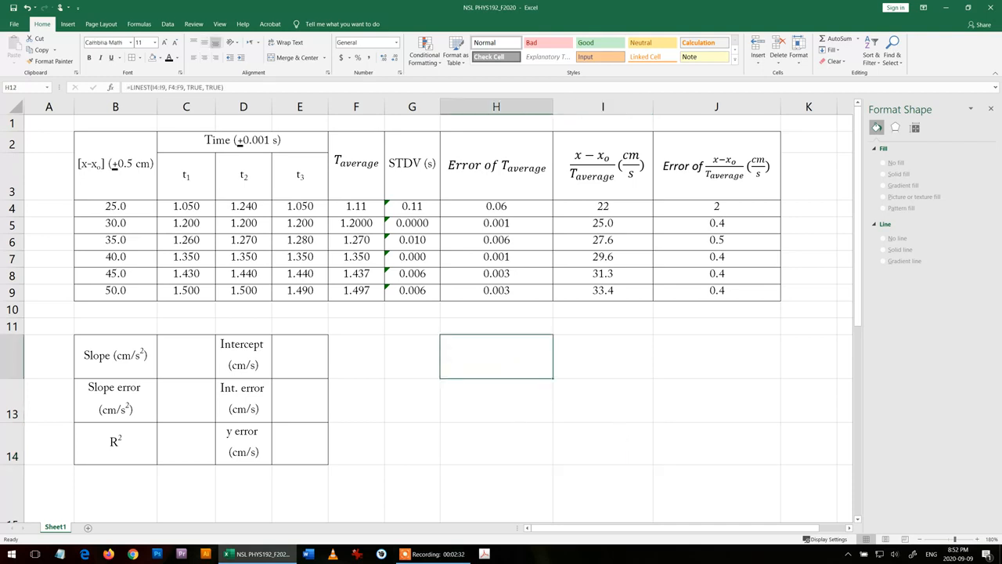
type("=")
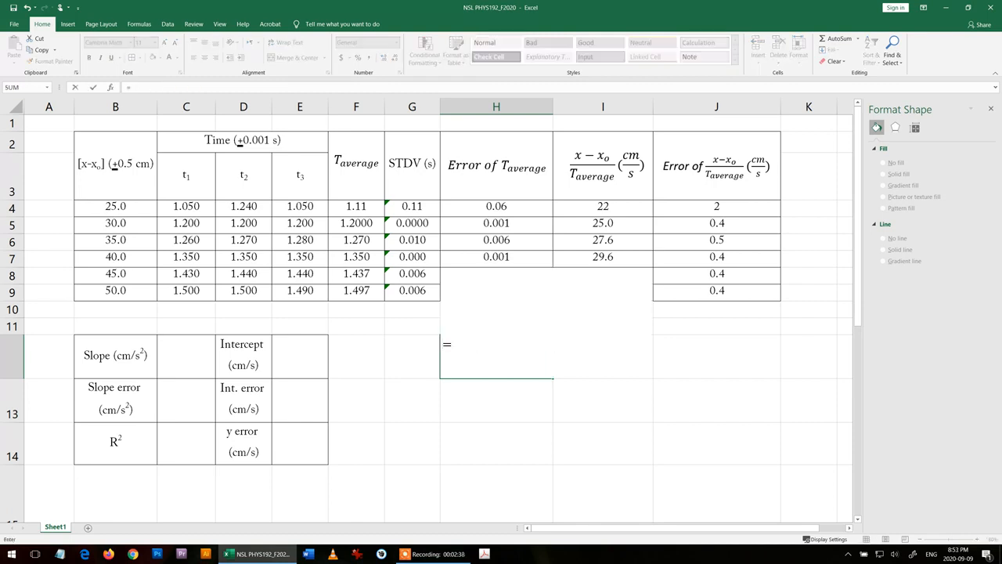
key("Escape")
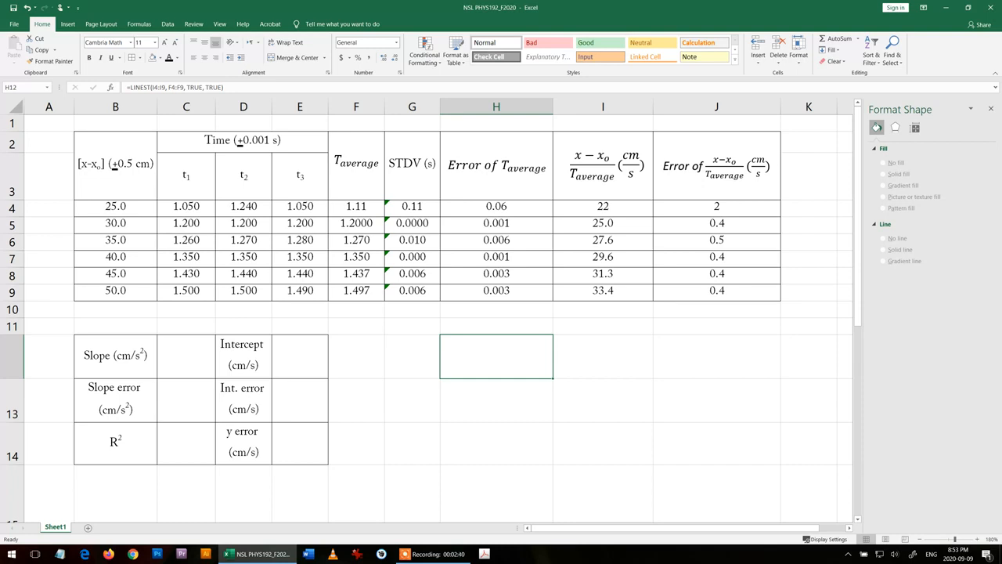
- Start a LINEST formula in H13 with I4:I9 as the known y values and F4:F9 as the known x values
left_click(491, 399)
type("=")
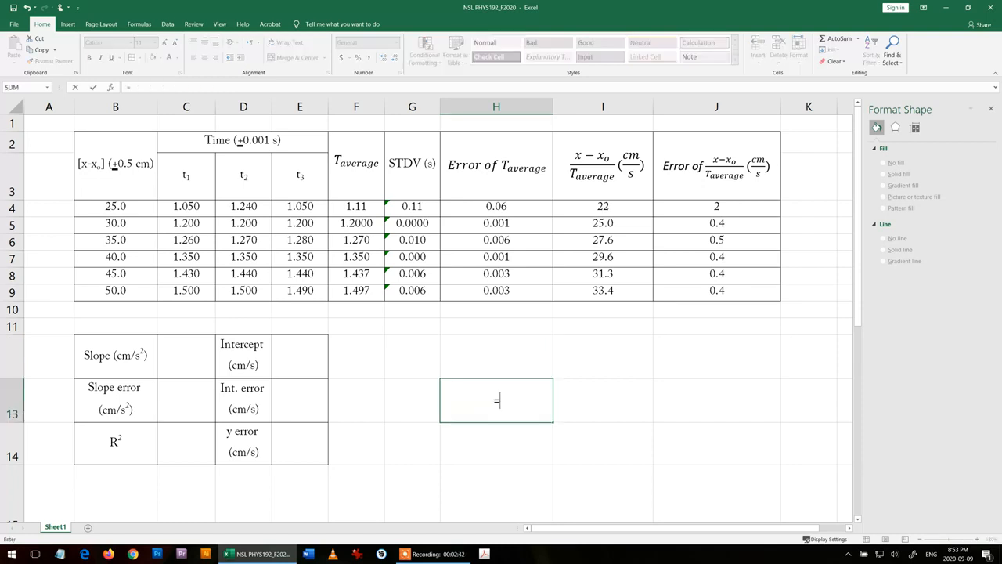
type("lin")
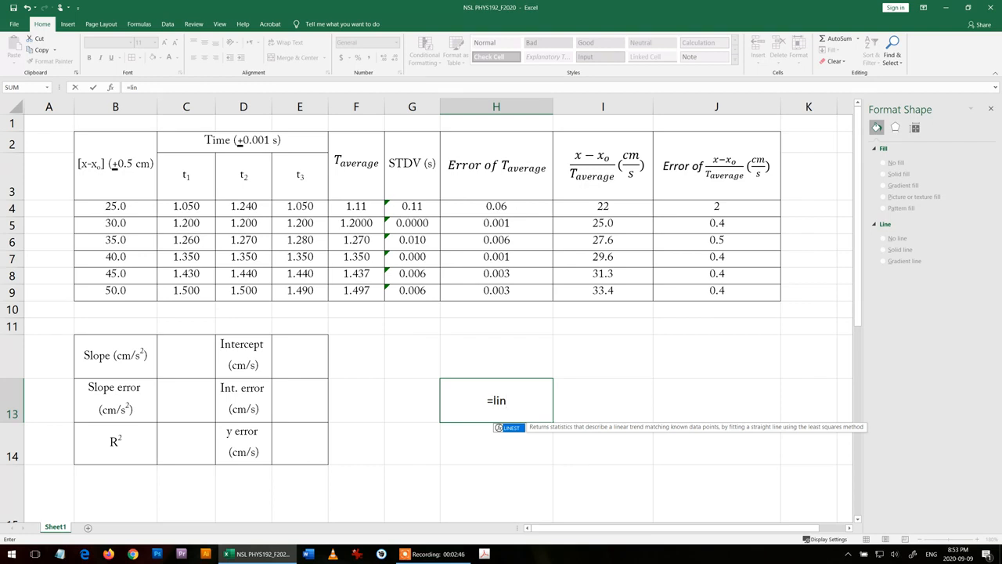
double_click(511, 427)
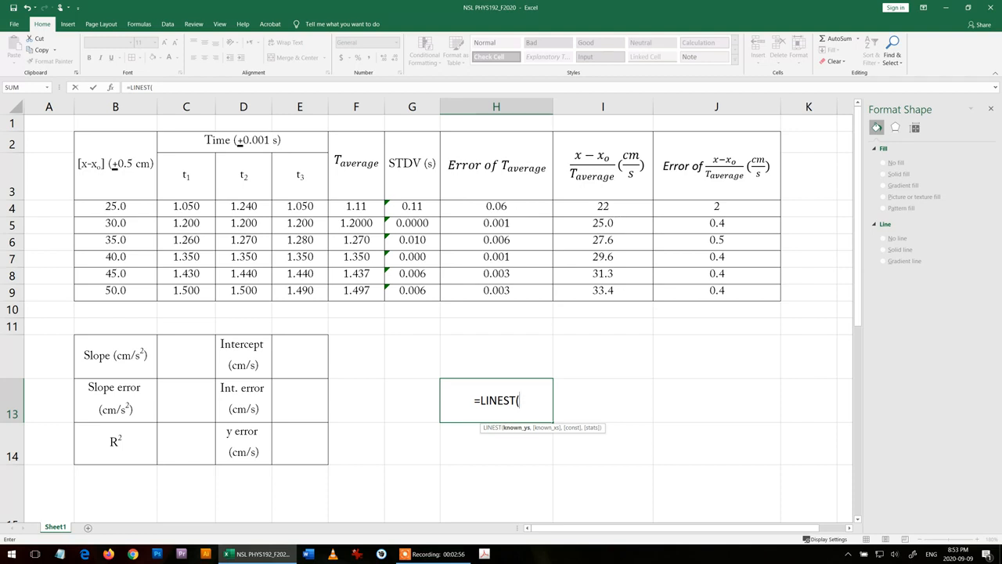
left_click_drag(604, 207, 630, 293)
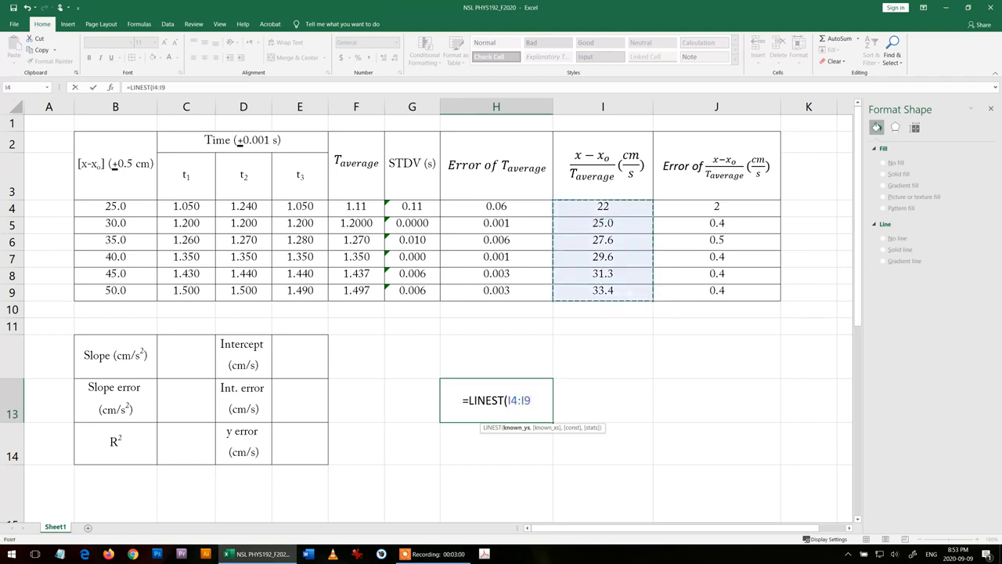
type(",")
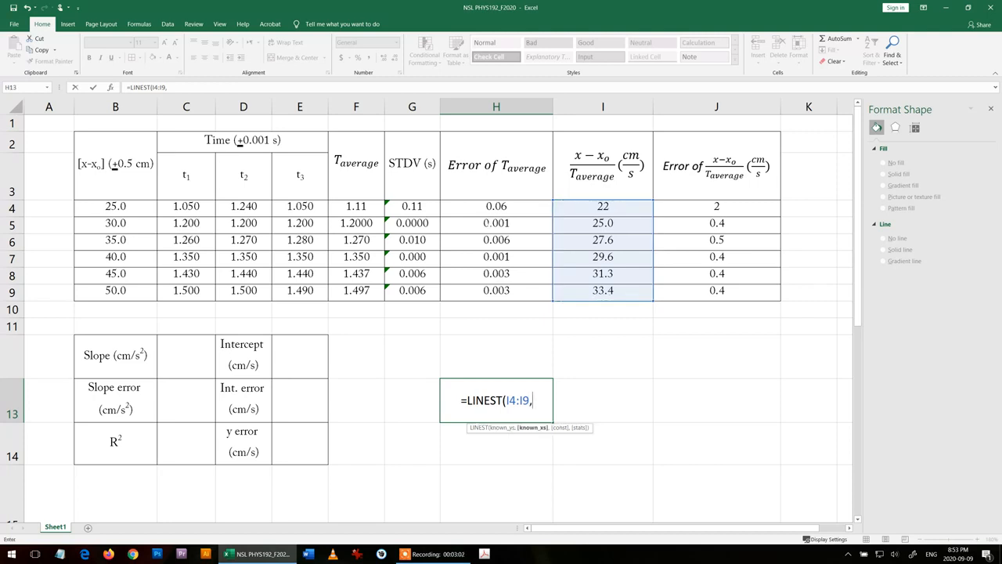
left_click(363, 206)
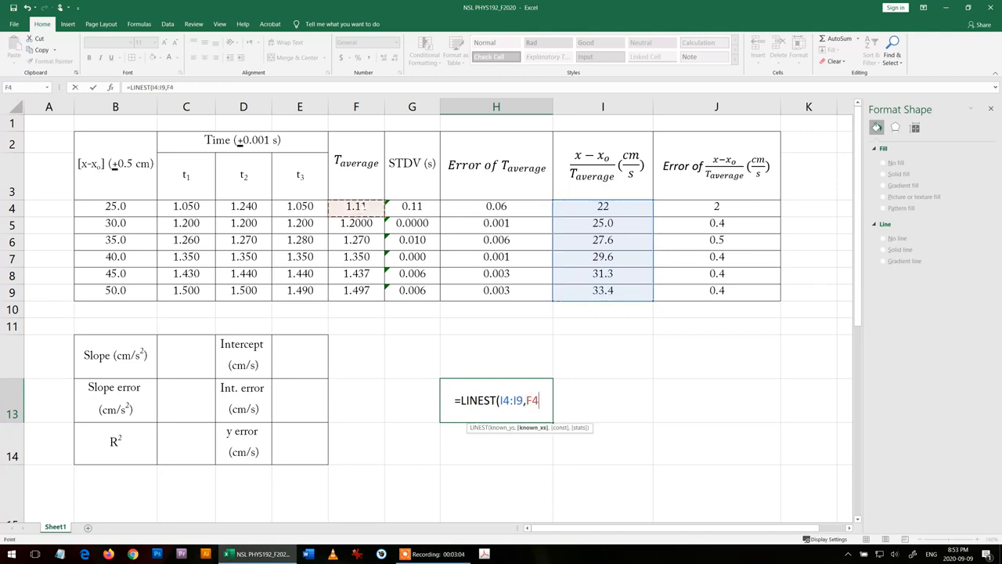
left_click_drag(363, 205, 365, 292)
type(",")
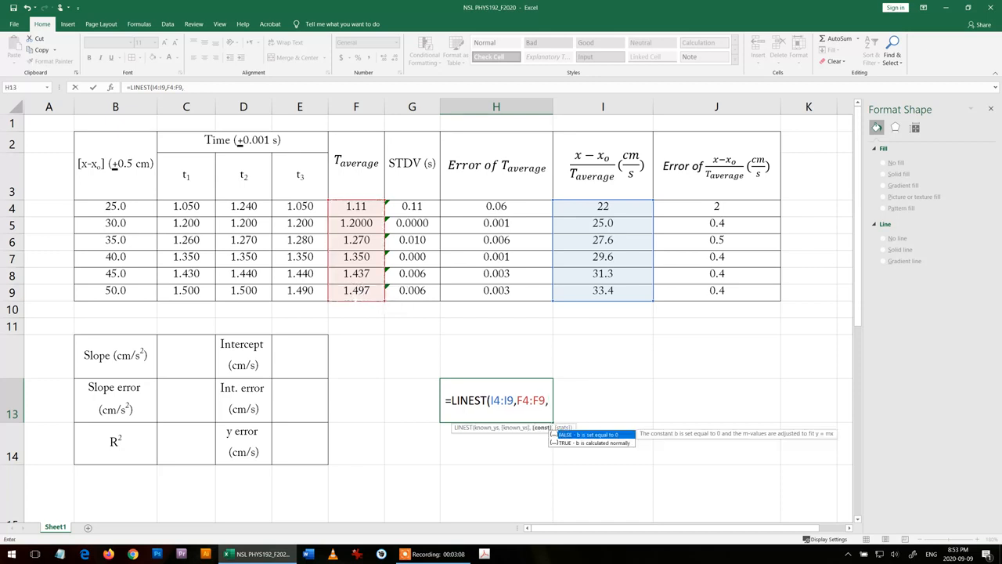
type(" true")
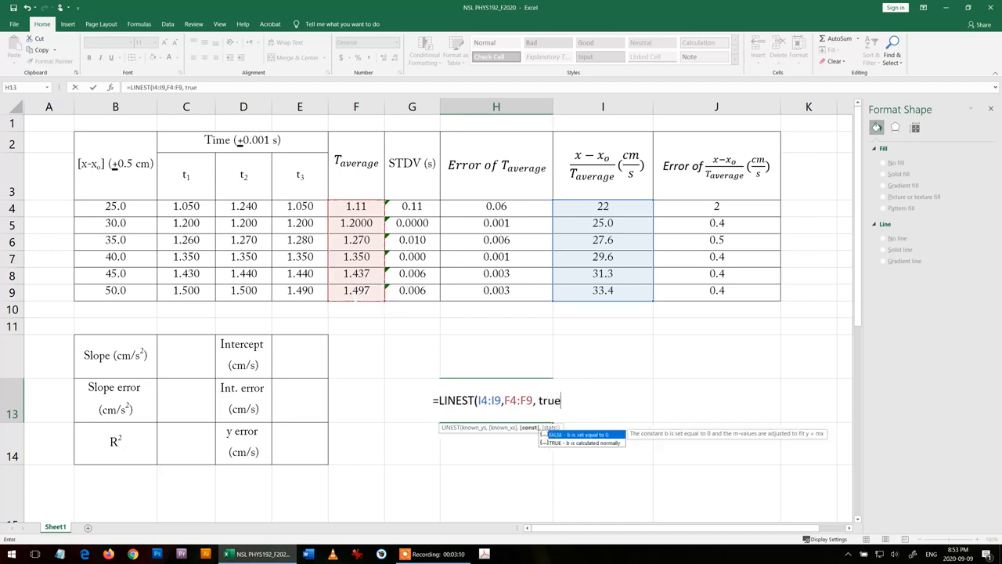
type(", treu")
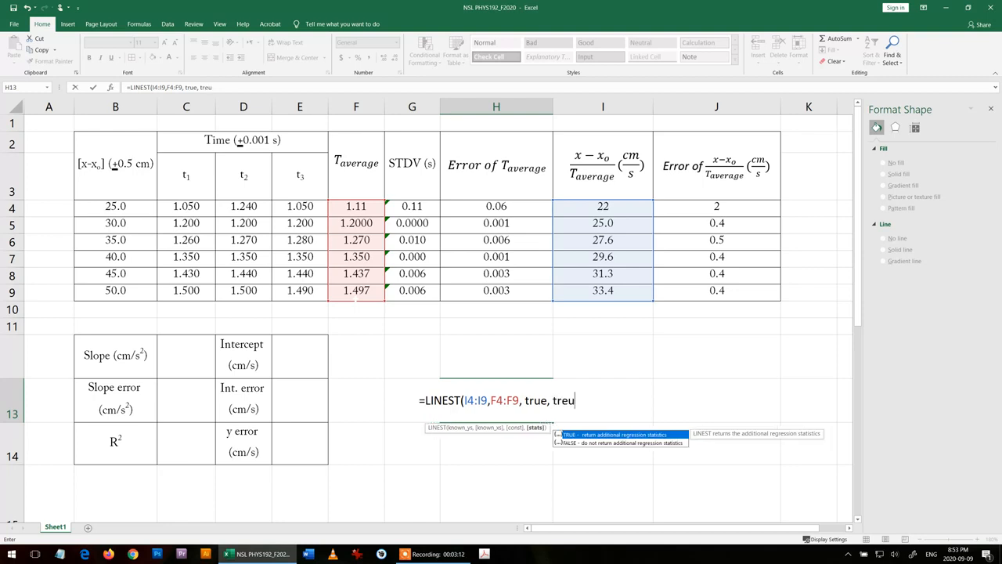
- Complete the LINEST formula in H13 with both the const and stats arguments set to TRUE
key("BackSpace")
key("BackSpace")
type("u")
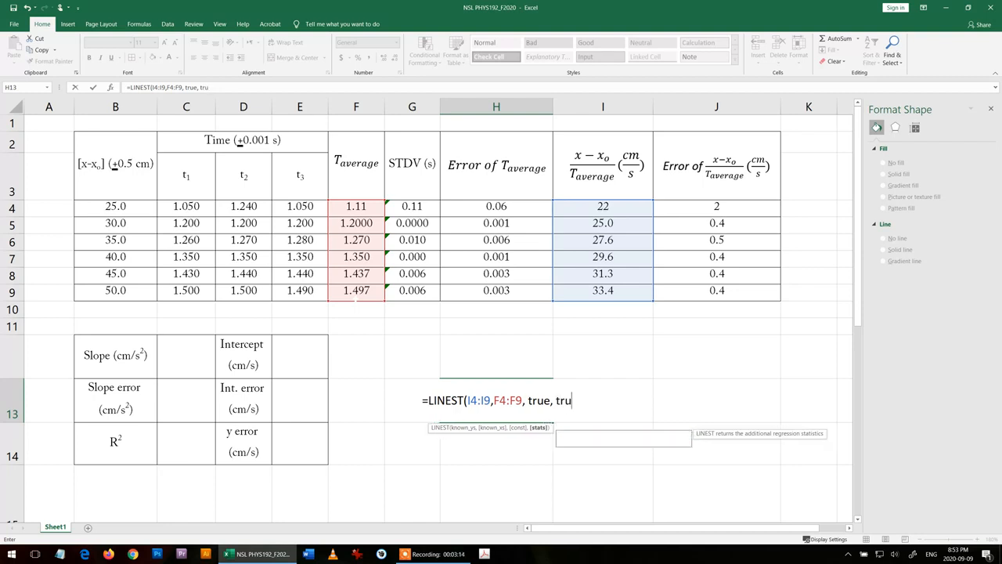
type("e)")
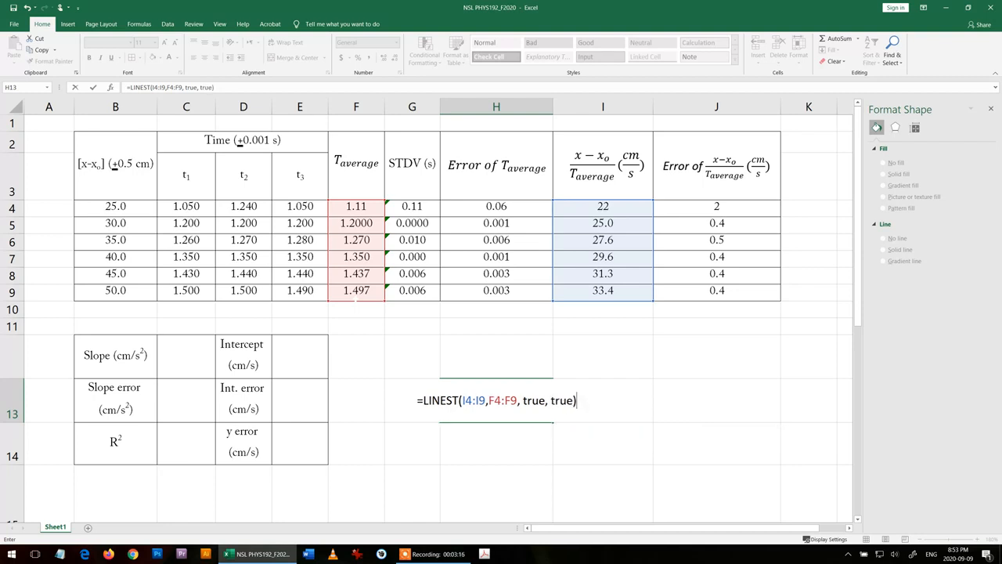
key("Return")
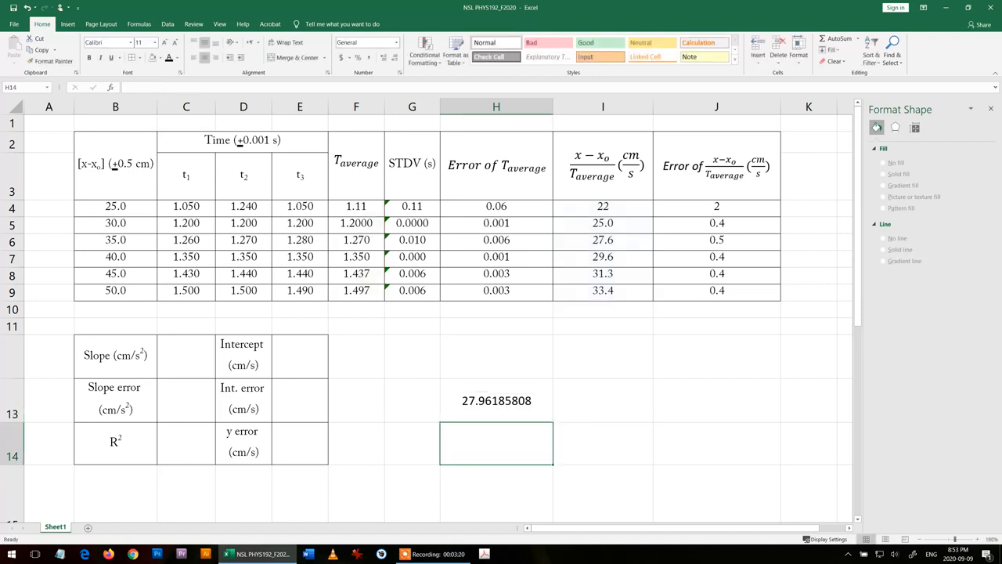
- Extend the LINEST formula in H13 as an array formula over the range H13:I15
scroll(426, 313, "down", 2)
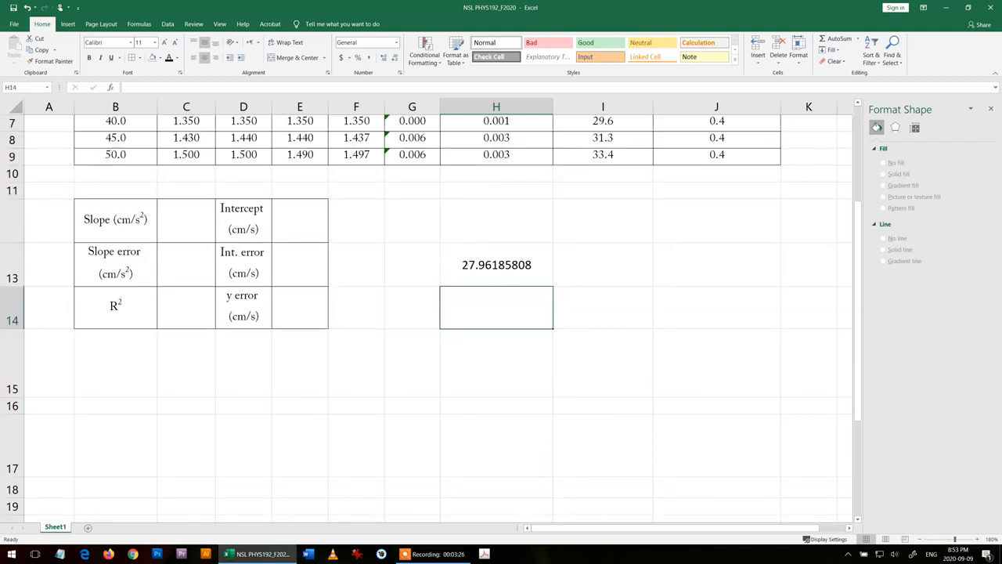
left_click_drag(496, 265, 606, 353)
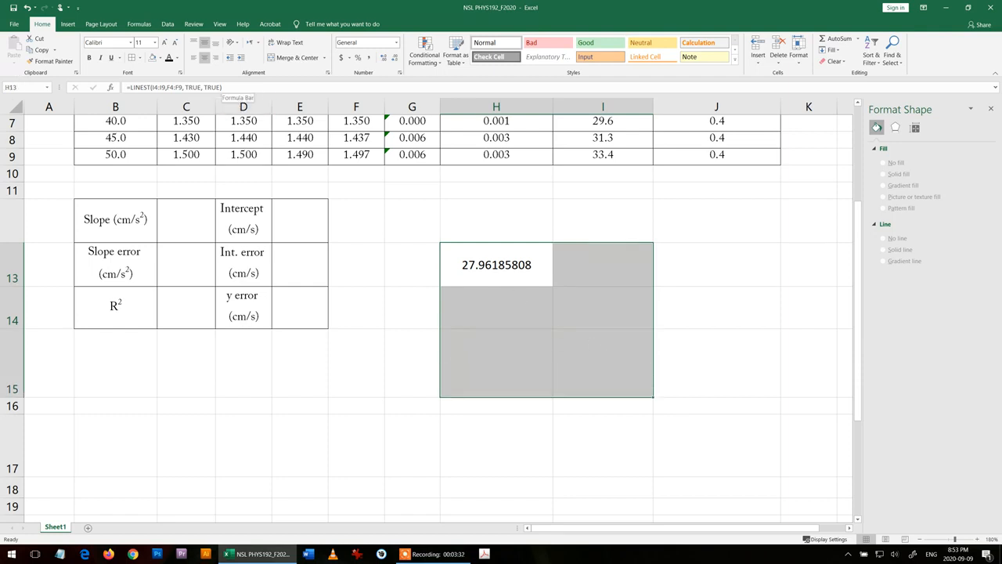
left_click(235, 87)
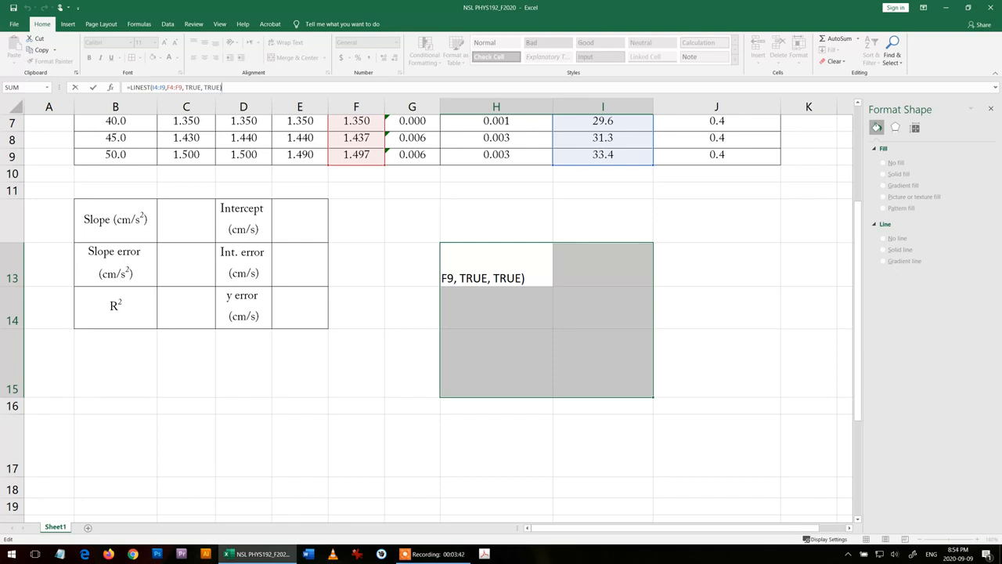
key("ctrl+shift+Return")
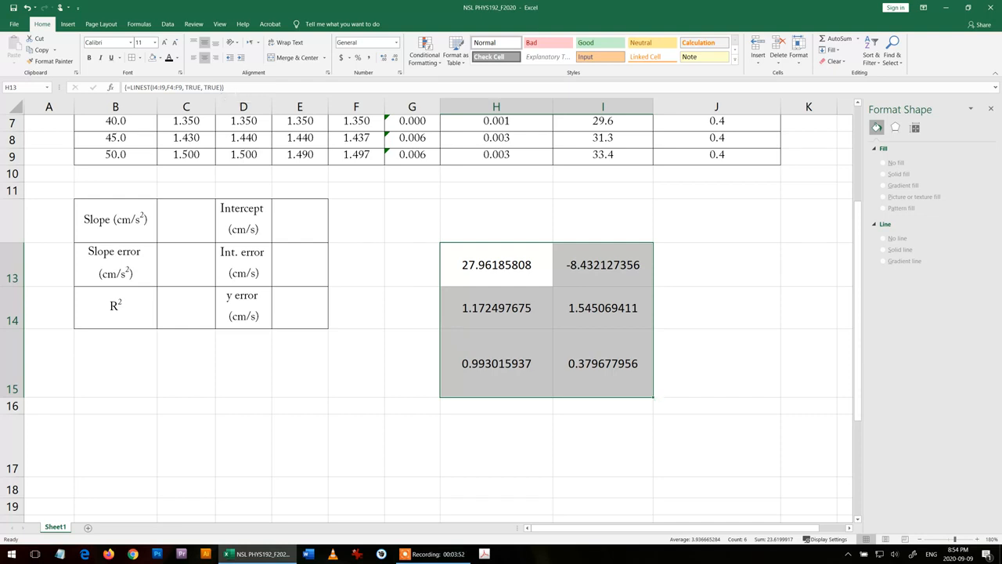
key("F2")
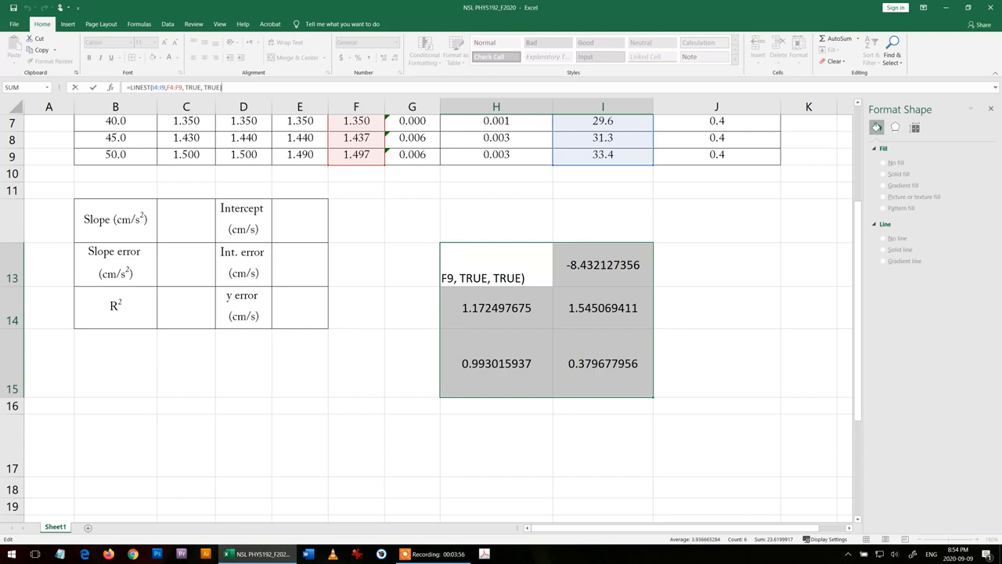
key("Return")
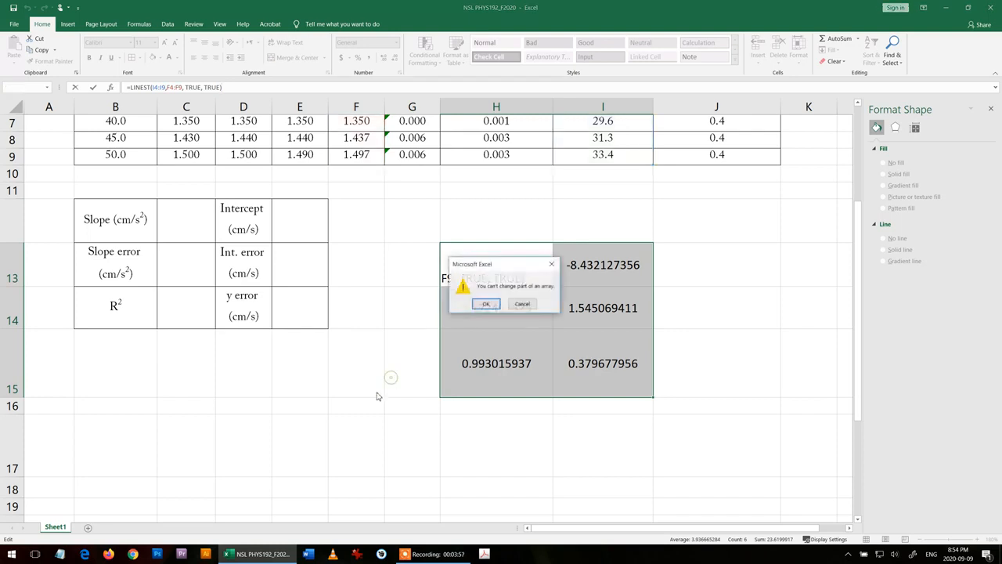
left_click(520, 304)
left_click(423, 434)
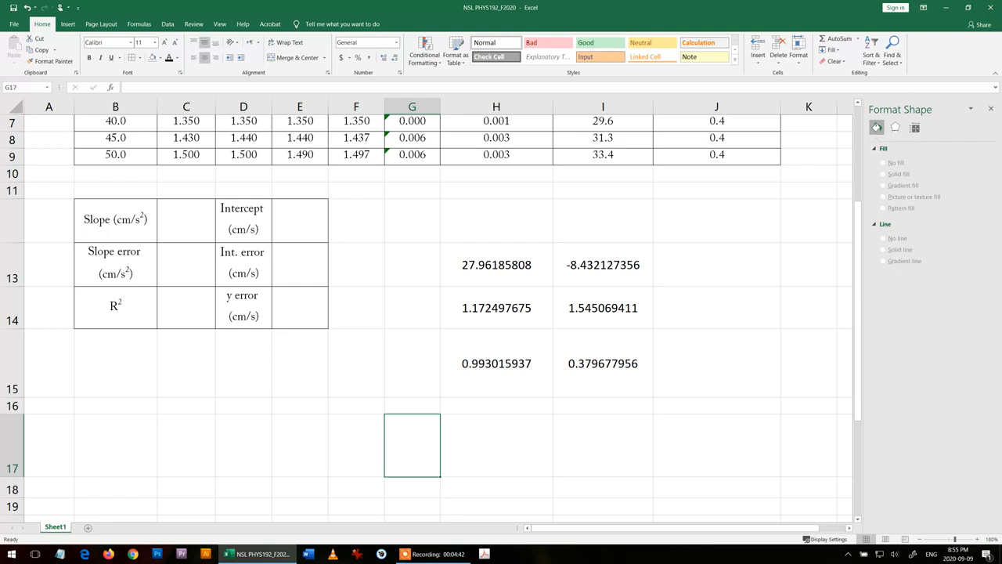
- Try to copy the R² result from H15 into the R² cell C14
left_click(521, 378)
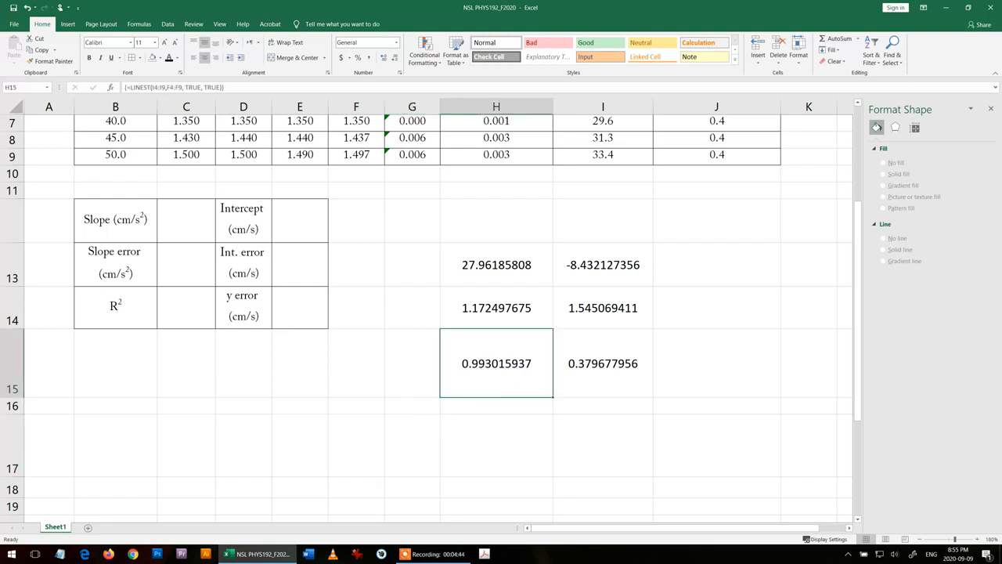
key("ctrl+c")
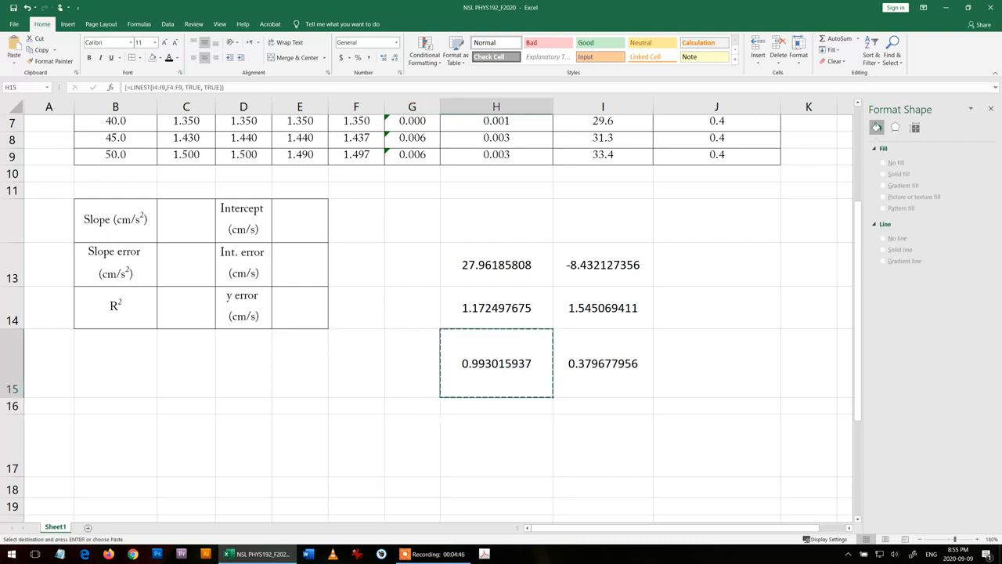
left_click(189, 311)
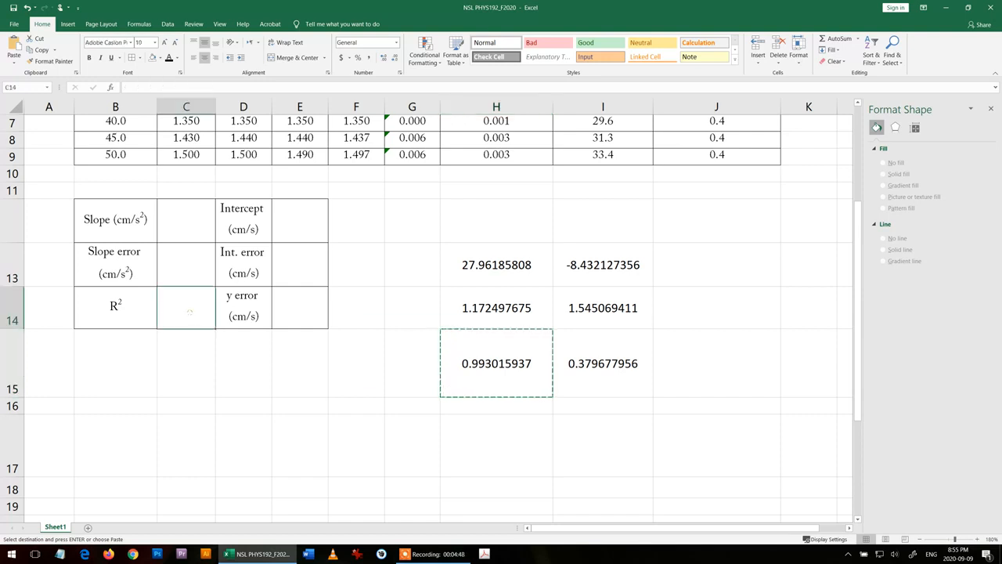
key("ctrl+v")
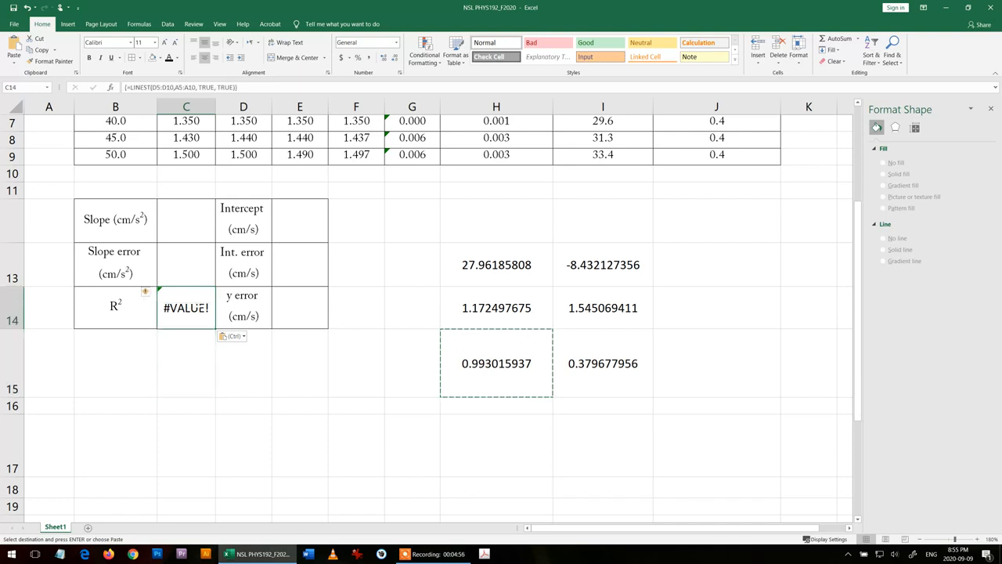
- Link the R² cell C14 to the LINEST output with the formula =H15
type("=")
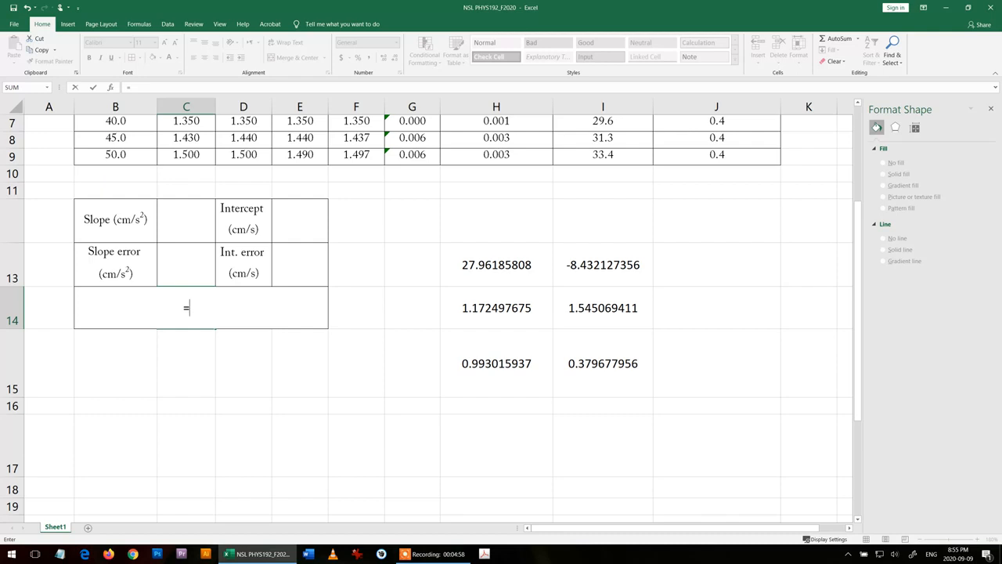
left_click(496, 363)
key("Return")
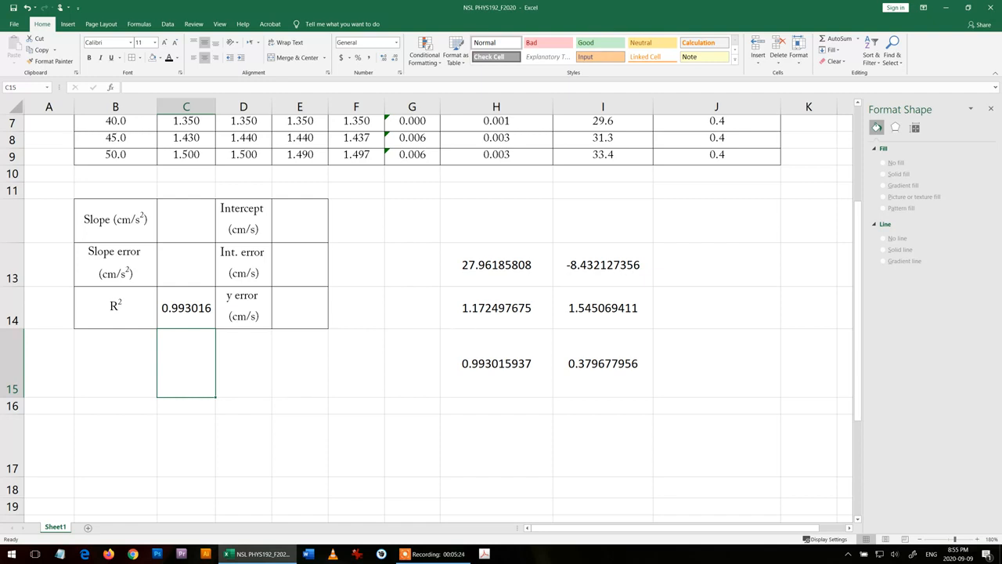
- Enter 1 as the slope error in C13 and 28 as the slope in C12
left_click(193, 271)
type("1")
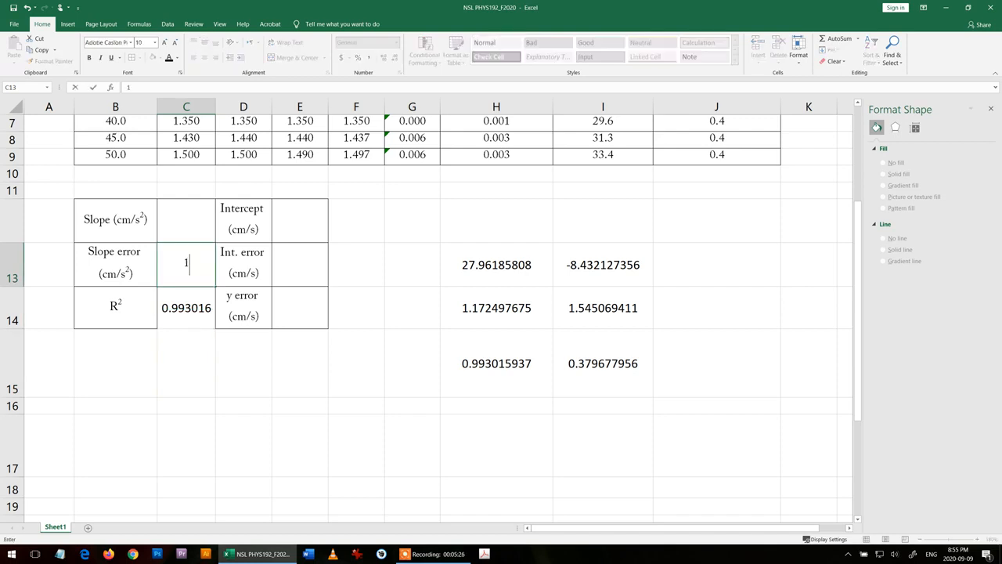
key("Return")
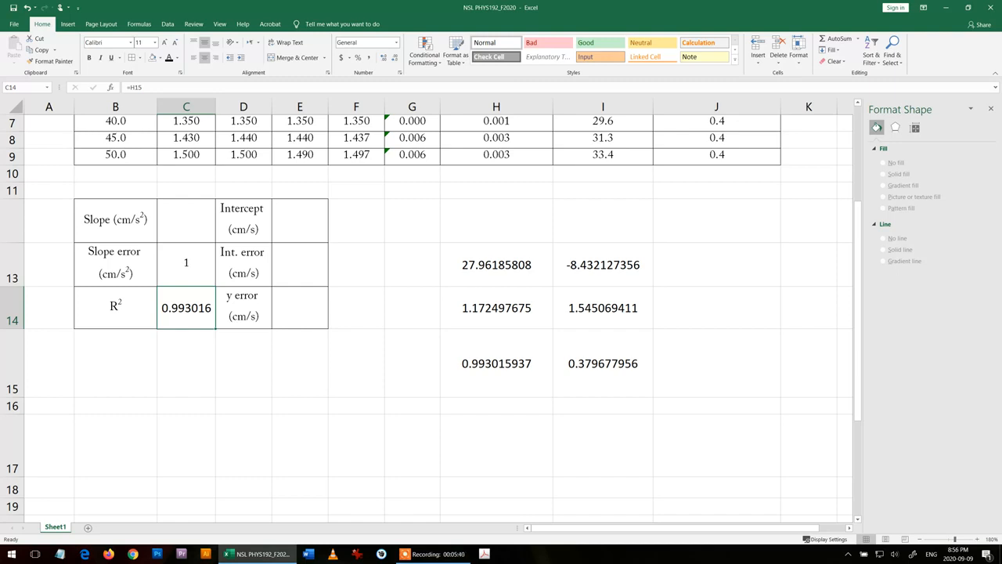
left_click(175, 223)
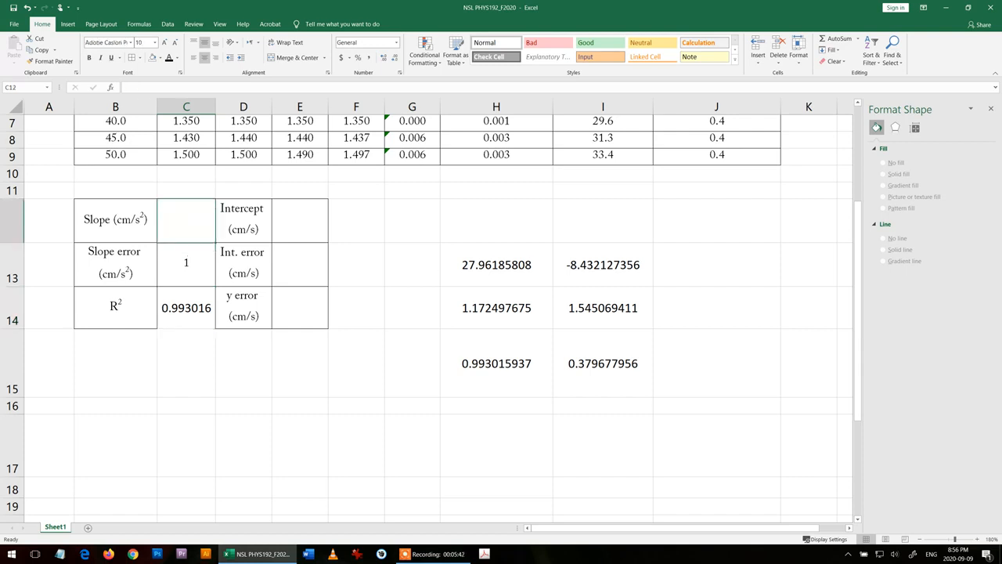
type("28")
key("Return")
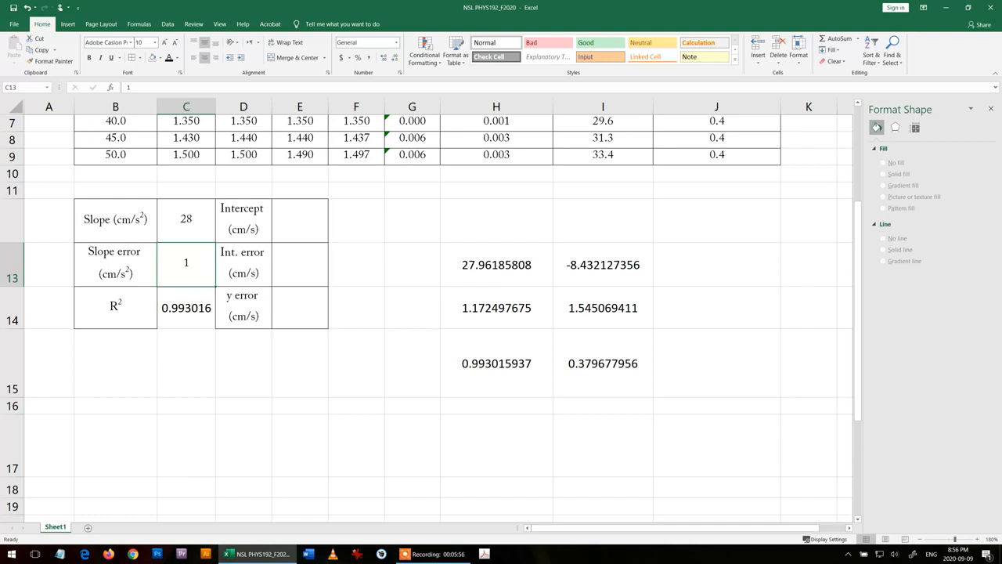
- Enter 2 as the intercept error in E13 and -8 as the intercept in E12
left_click(299, 265)
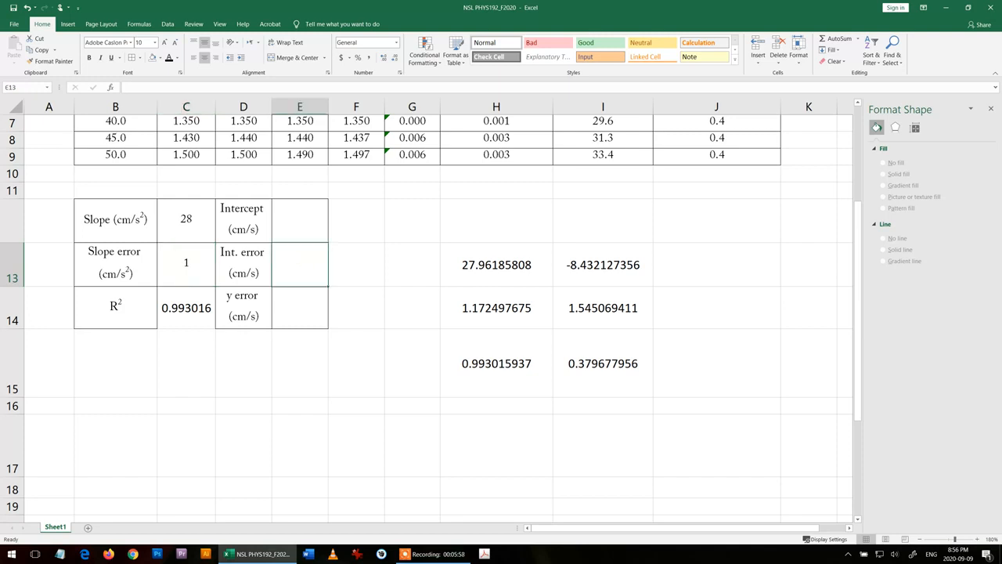
type("2")
key("Return")
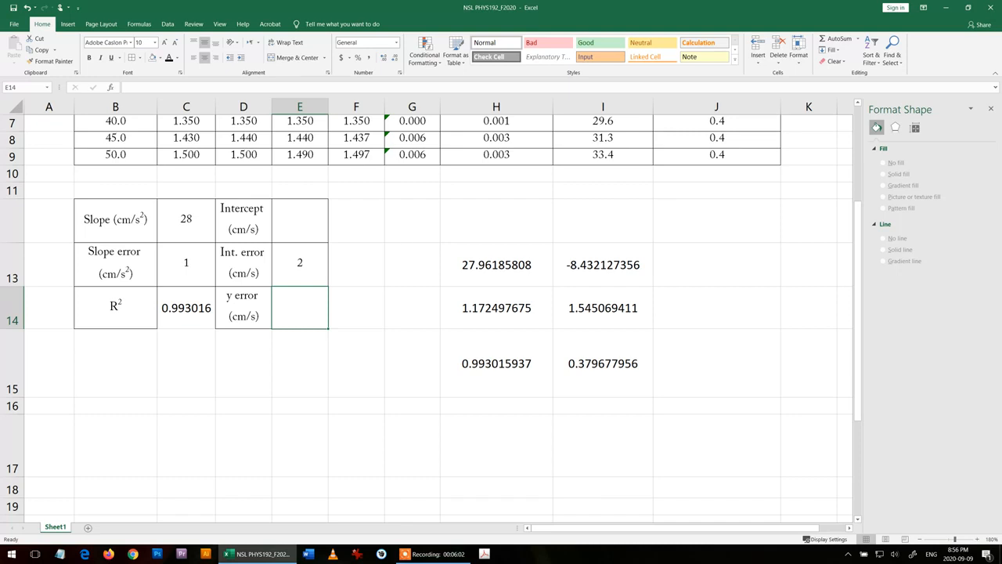
double_click(300, 221)
type("-")
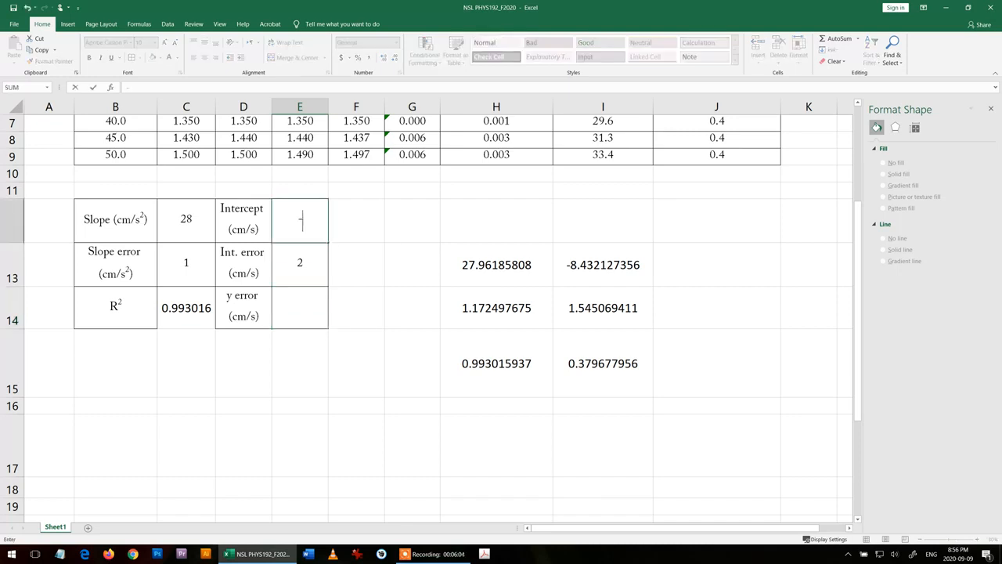
type("8")
key("Return")
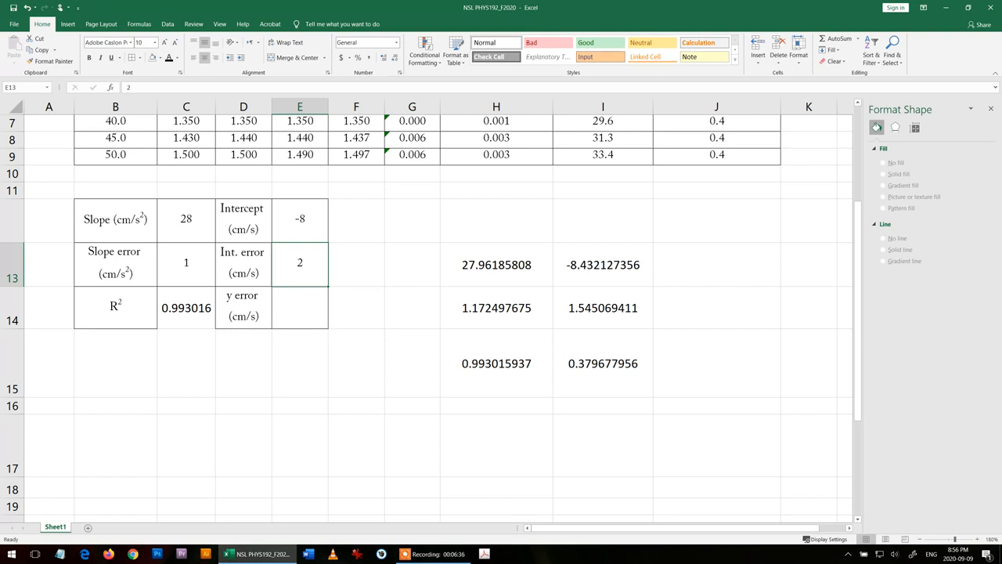
- Enter 0.4 as the y error in E14, rounded from the LINEST output in I15
left_click(605, 385)
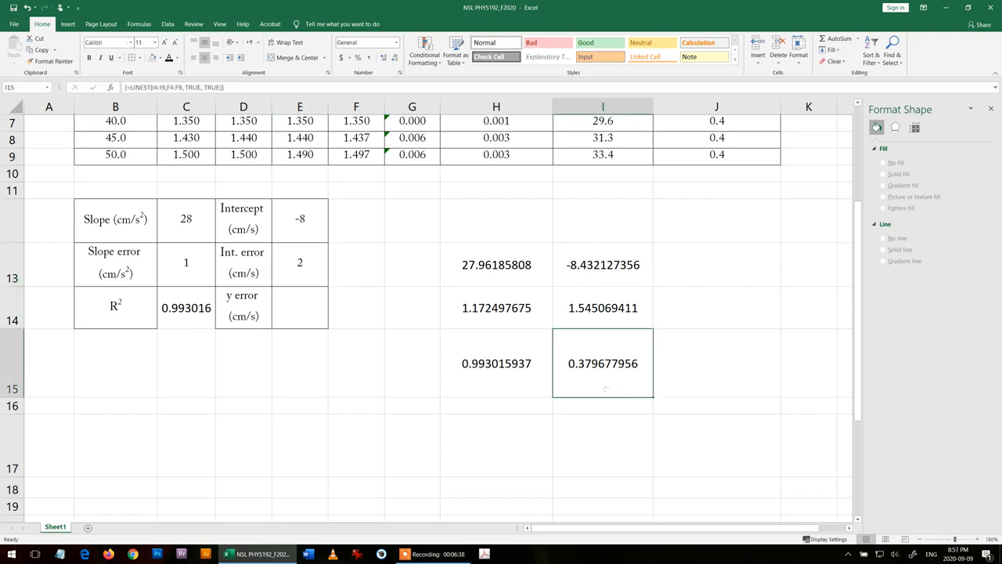
left_click(297, 308)
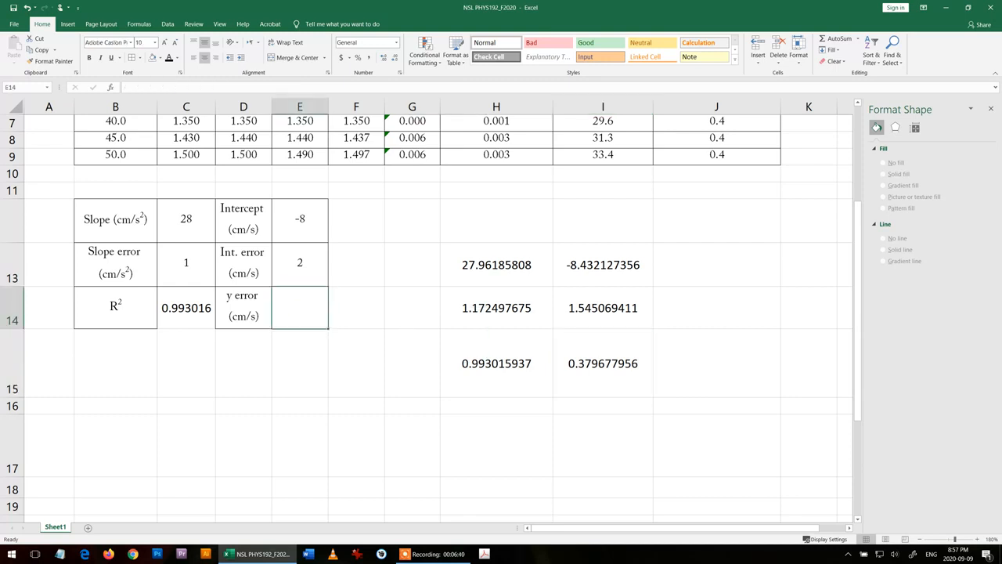
type("0.4")
key("Return")
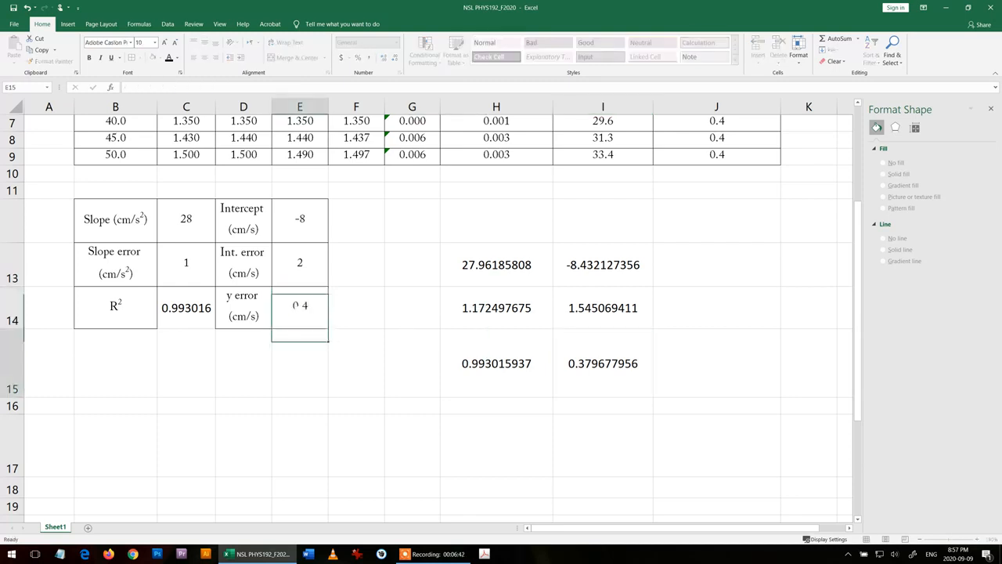
left_click(408, 365)
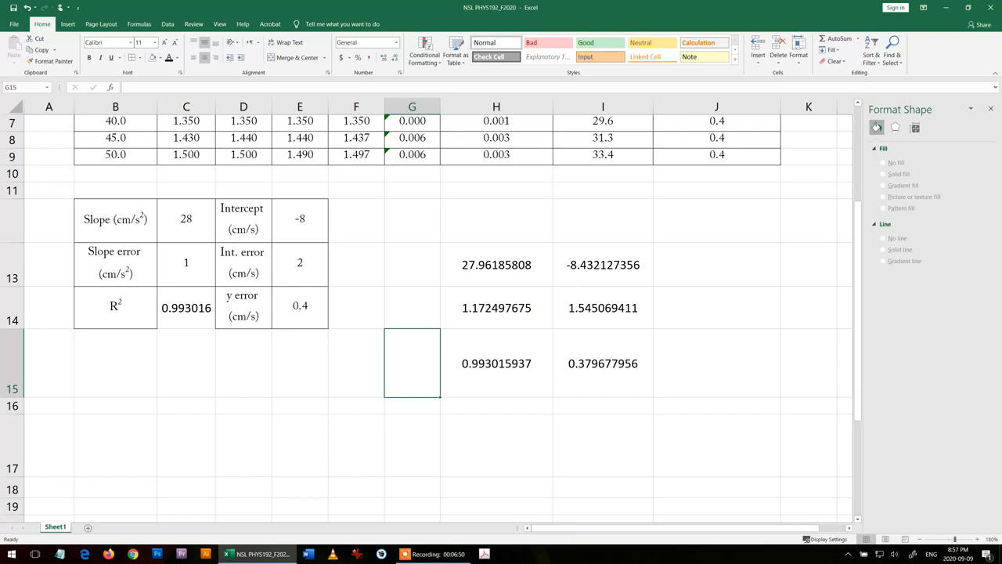
- Move the LINEST output block from H13:I15 to the cells starting at B16, below the results table
left_click_drag(528, 265, 609, 357)
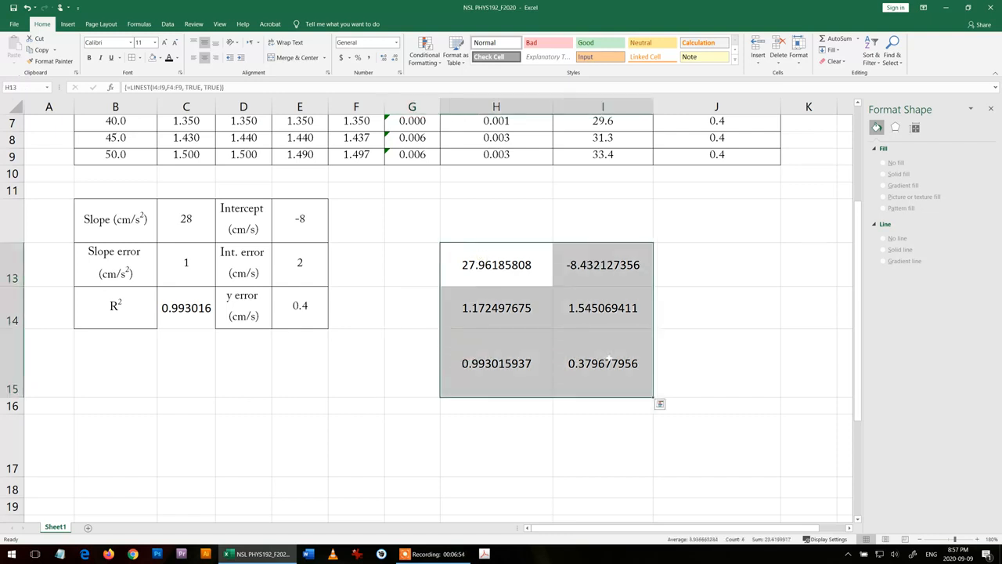
key("ctrl+c")
left_click(115, 405)
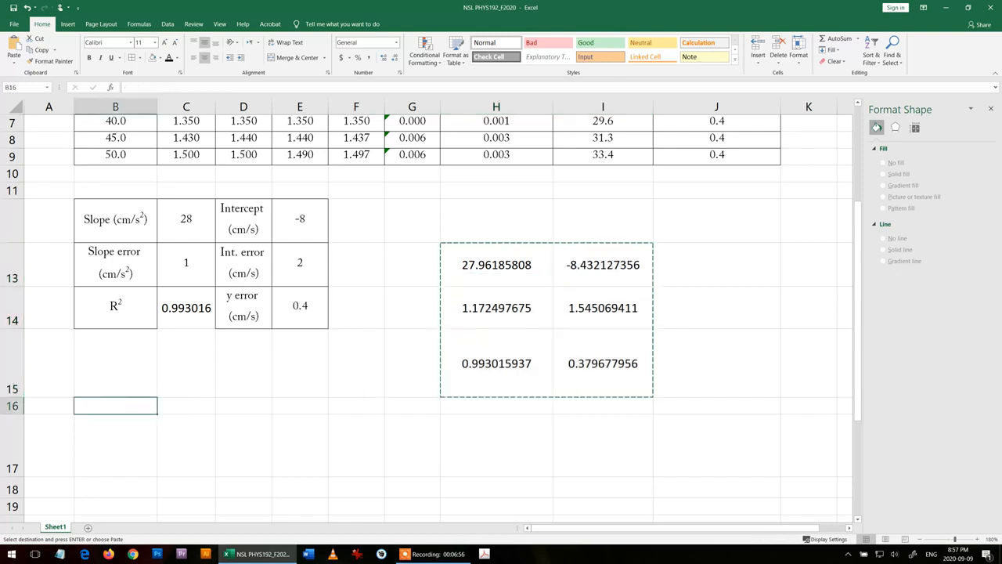
key("ctrl+v")
left_click(420, 364)
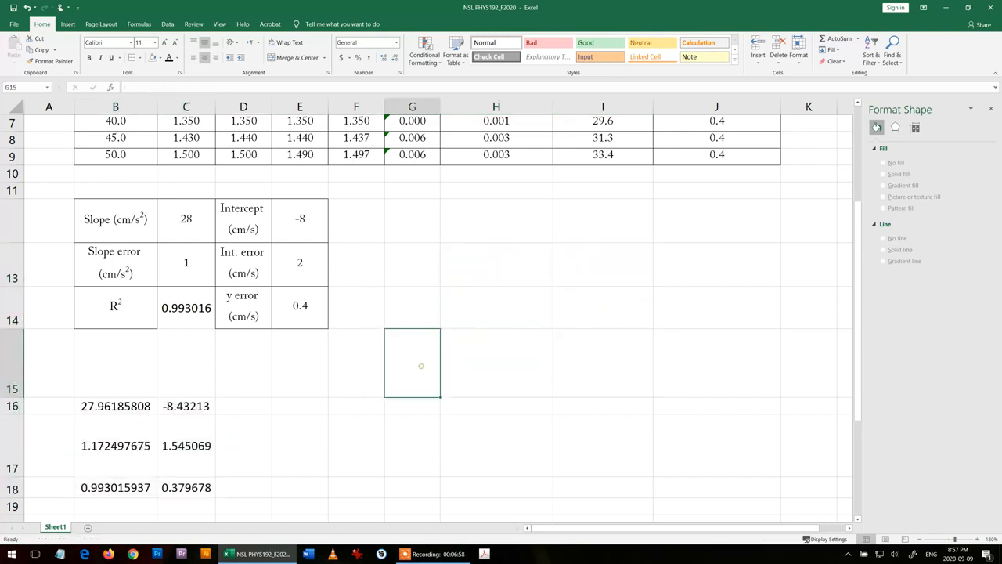
- Insert a markers-only scatter chart from F4:F9 and I4:I9, and place it below row 5 so the results table stays uncovered
scroll(421, 364, "up", 2)
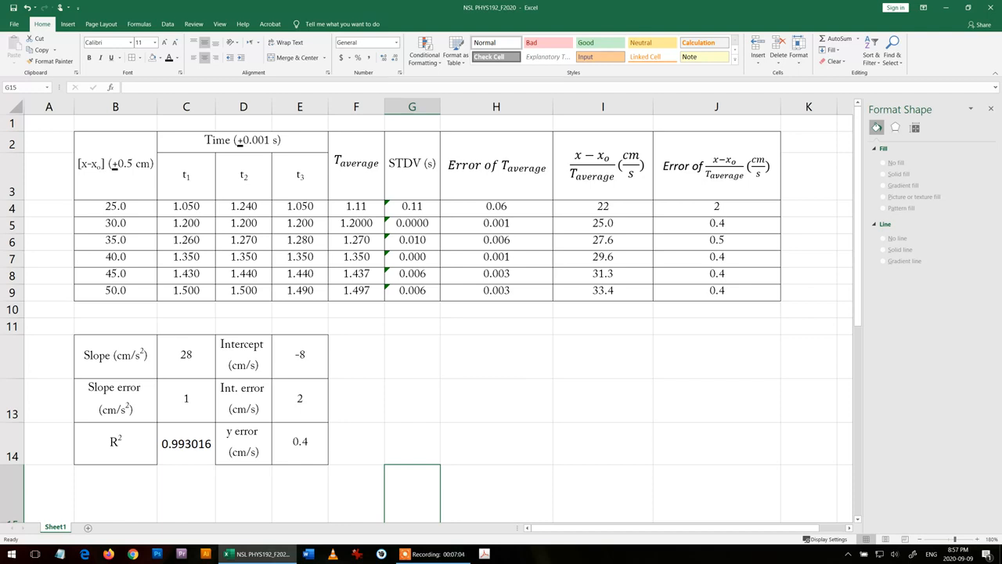
left_click_drag(619, 206, 640, 292)
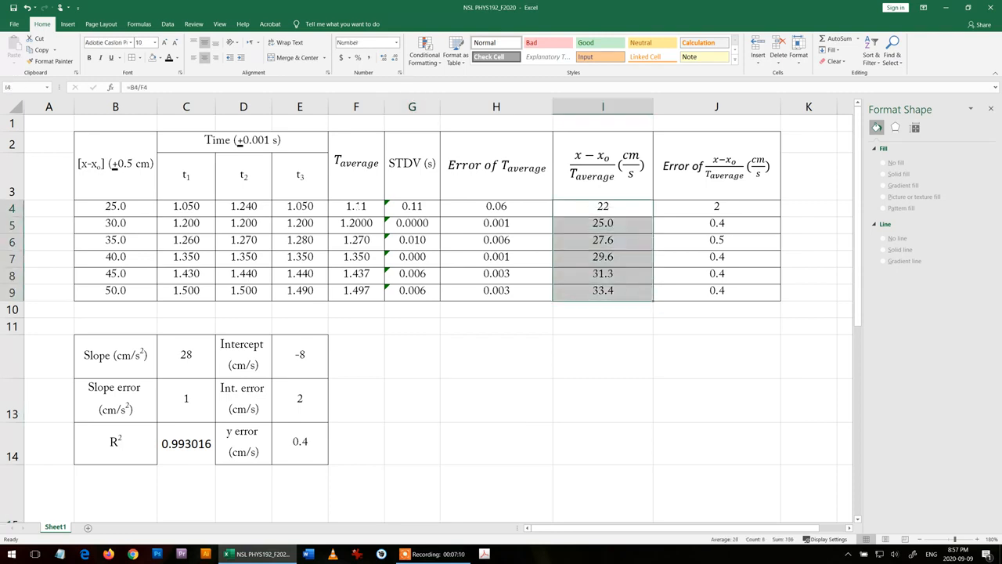
left_click_drag(356, 206, 358, 291)
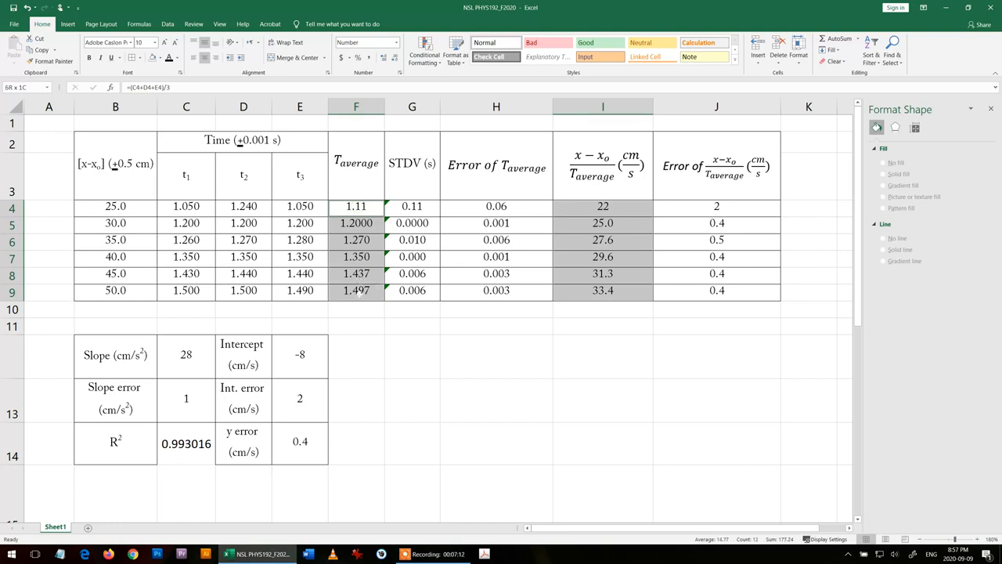
left_click(68, 24)
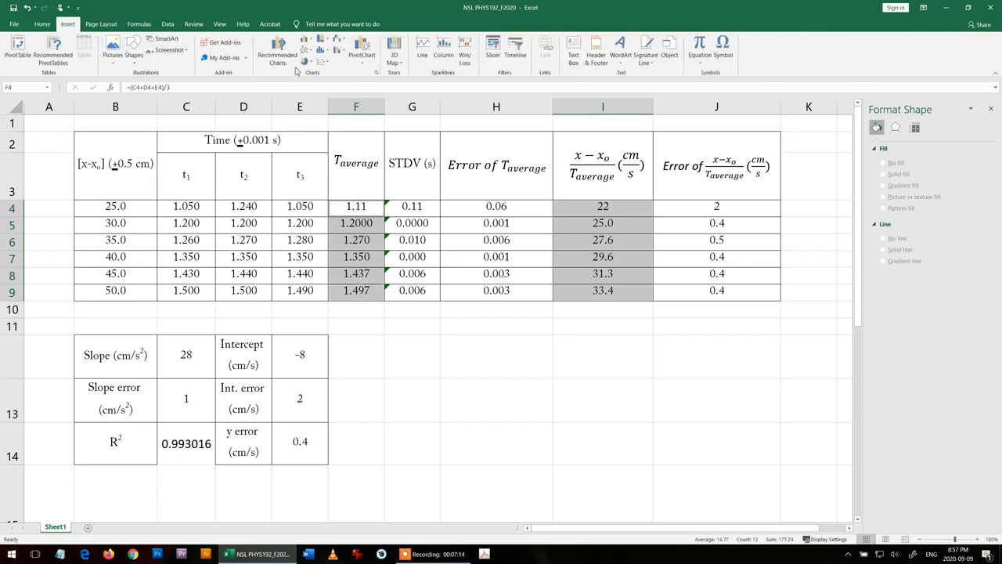
left_click(323, 64)
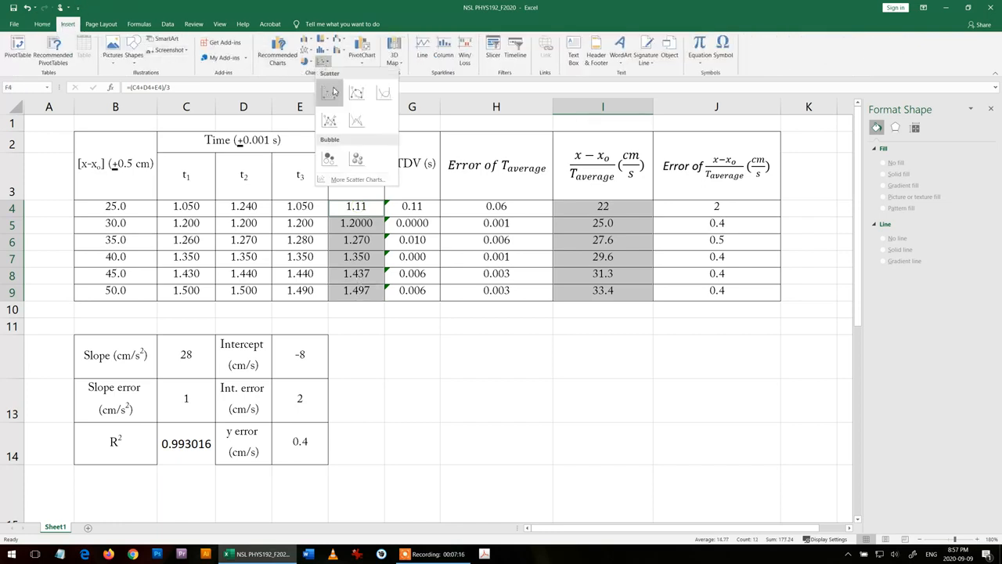
left_click(330, 93)
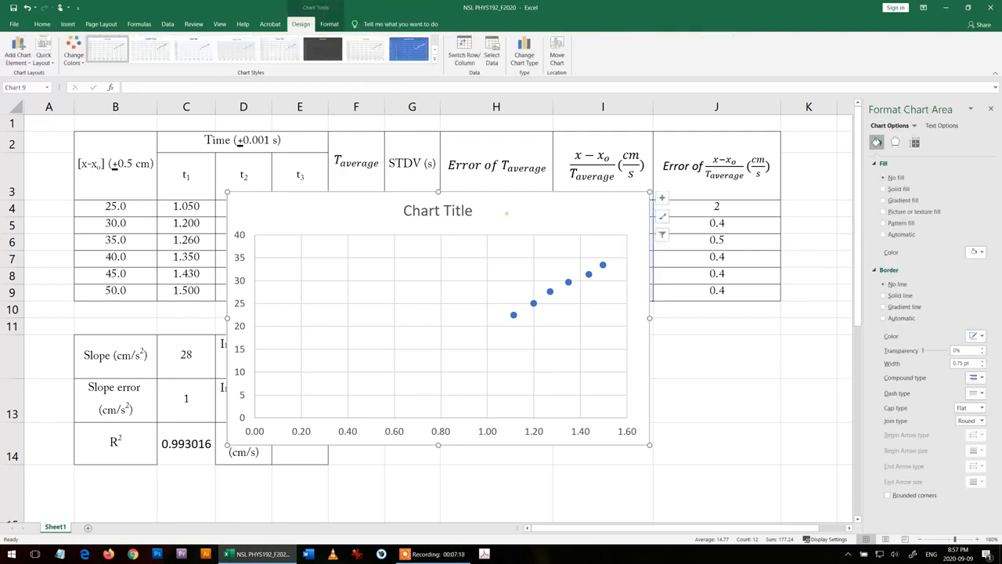
left_click_drag(507, 212, 620, 254)
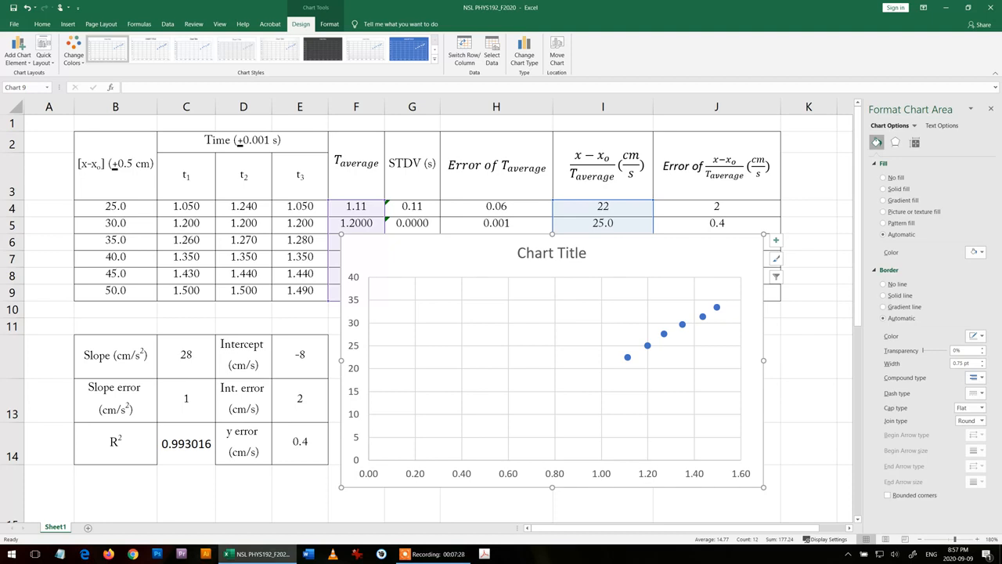
- Apply the quick layout with axis titles, a linear trendline, its equation and R² to the chart, and delete the legend
left_click(44, 46)
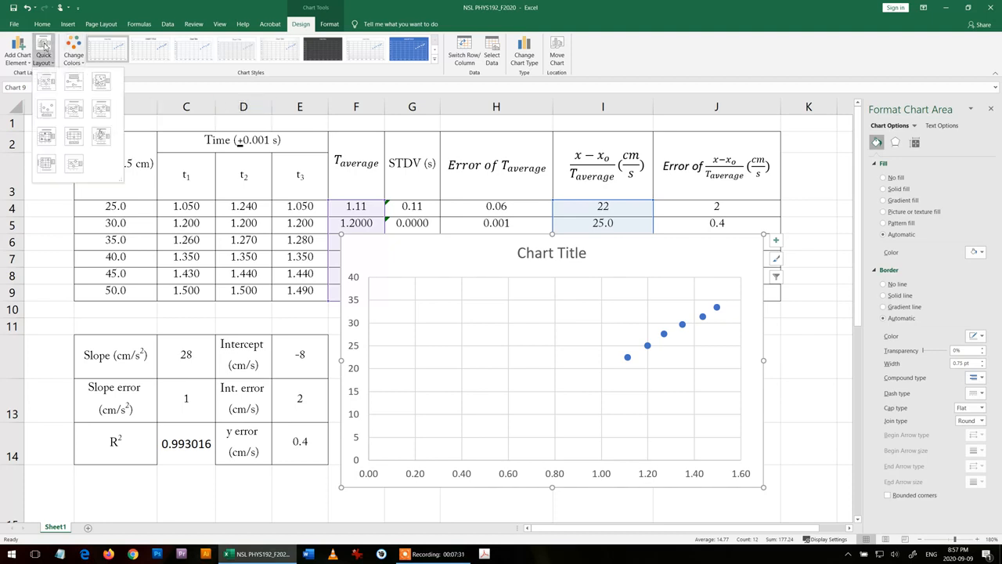
left_click(101, 138)
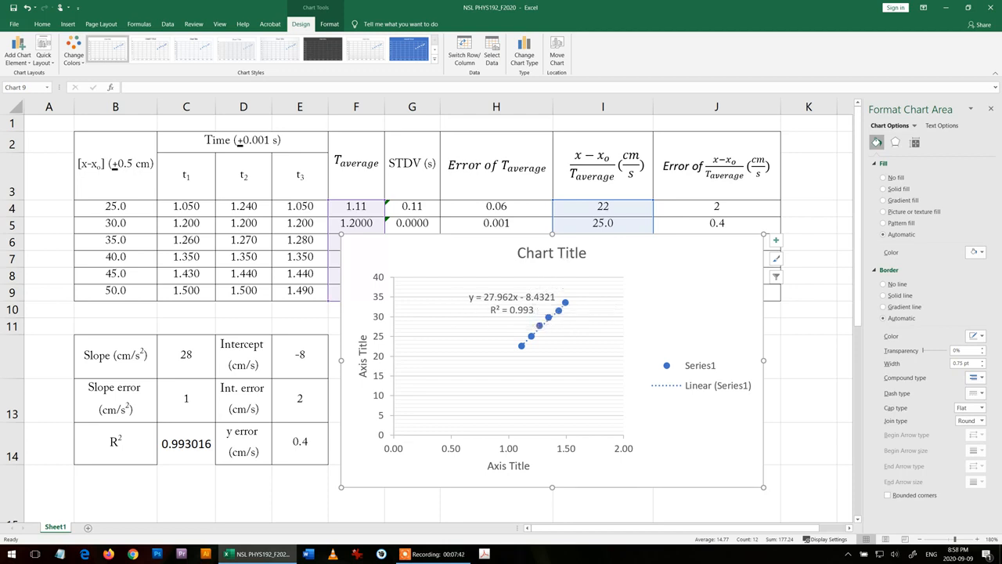
left_click(692, 383)
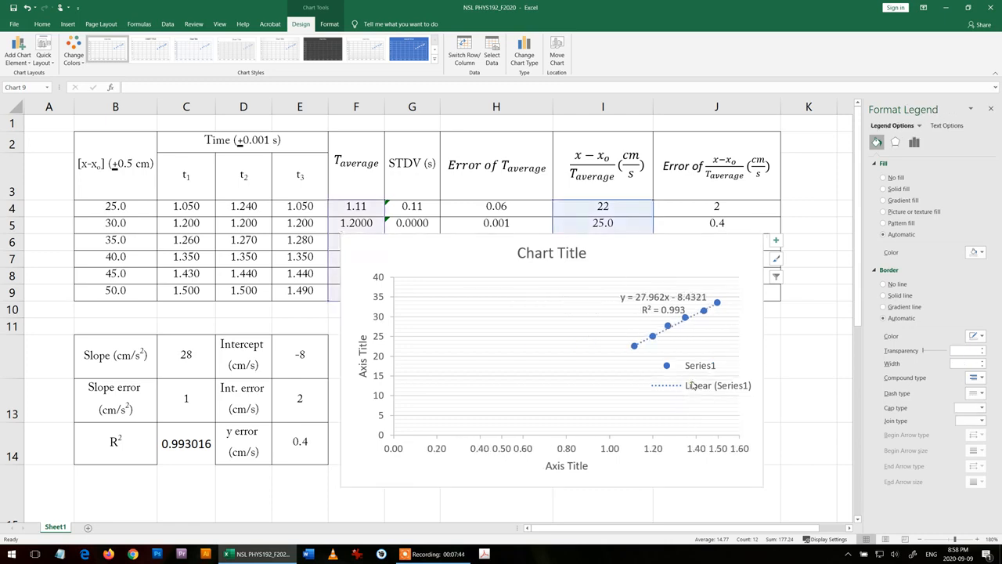
key("Delete")
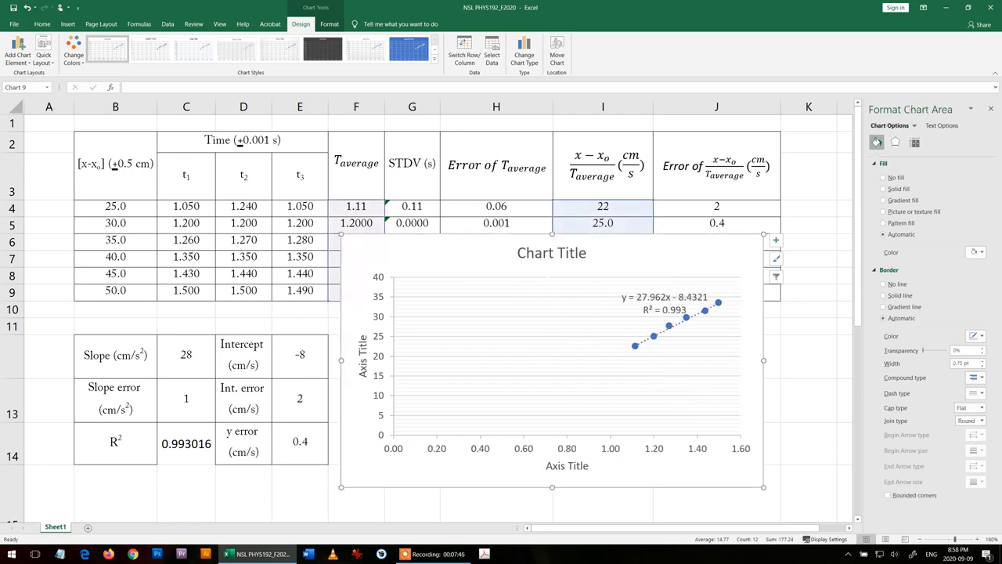
- Copy the numerator x − xₒ from the column I header equation and paste it over the chart title's placeholder text
left_click(547, 254)
triple_click(547, 256)
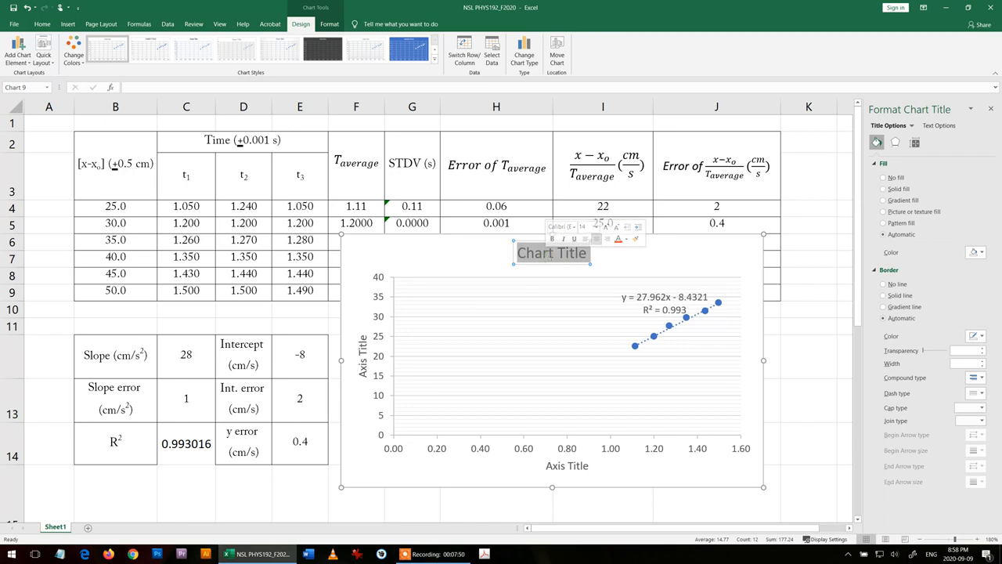
left_click(608, 176)
triple_click(606, 172)
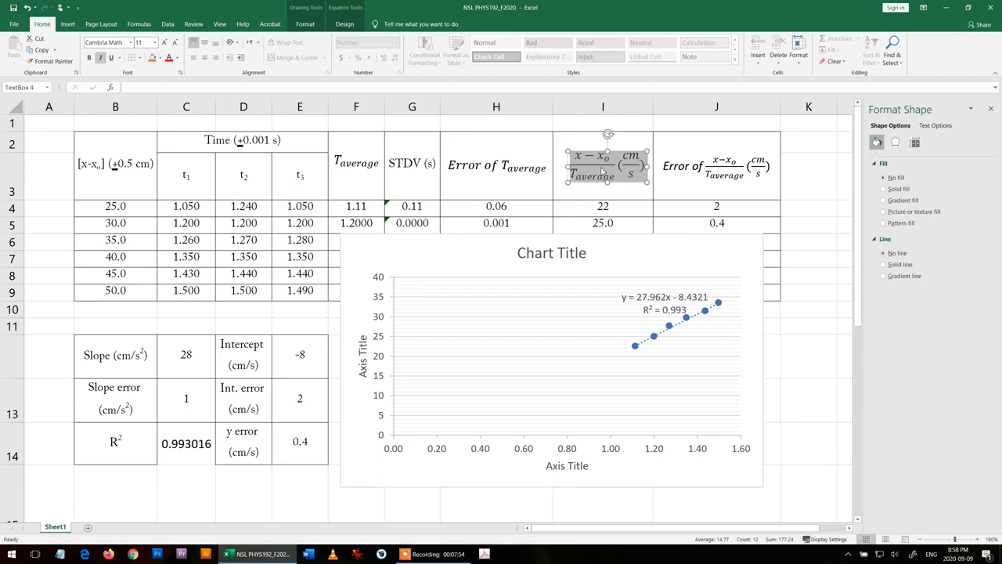
left_click(602, 172)
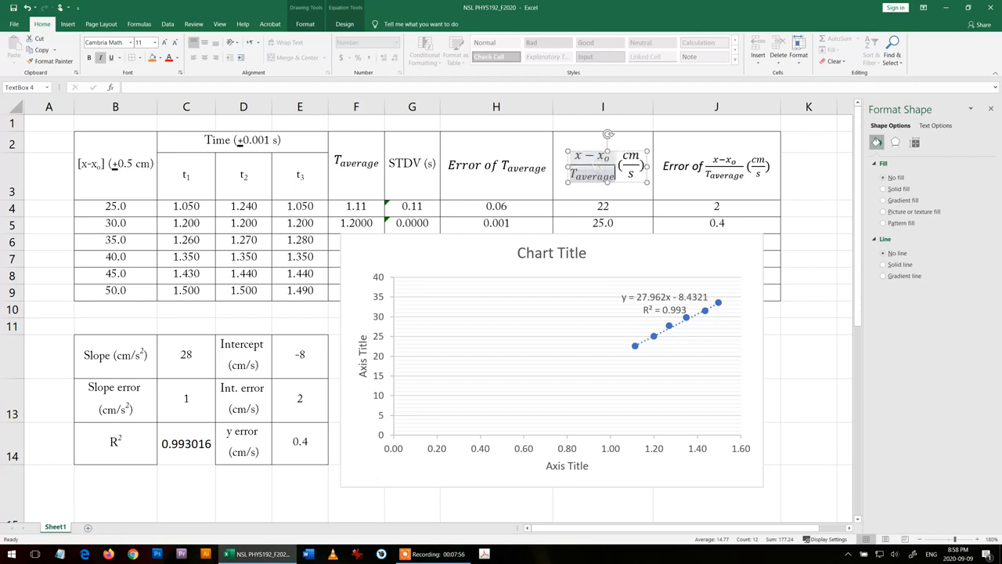
mouse_move(610, 158)
left_mouse_down()
mouse_move(573, 156)
mouse_move(608, 158)
left_mouse_up()
left_click(609, 170)
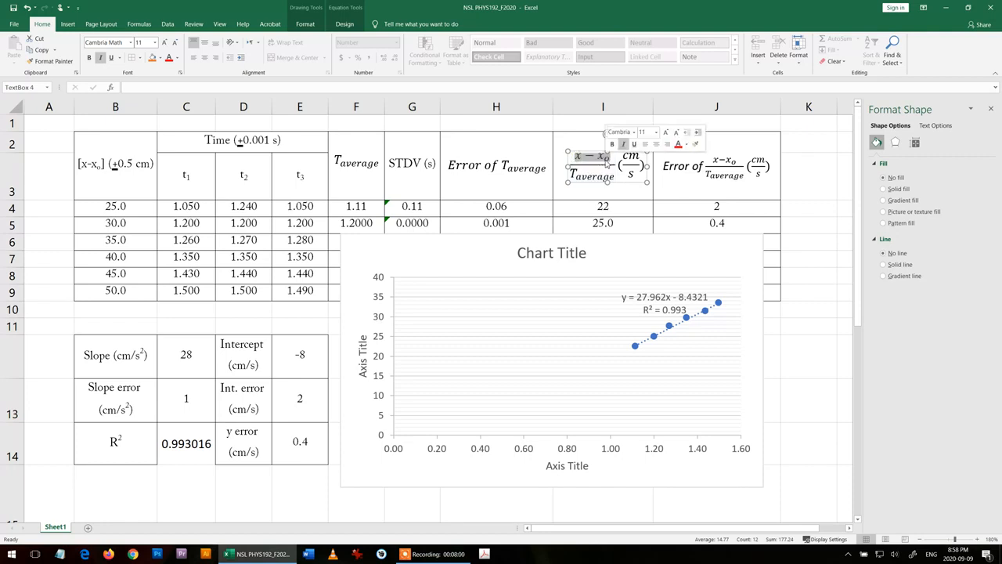
key("ctrl+c")
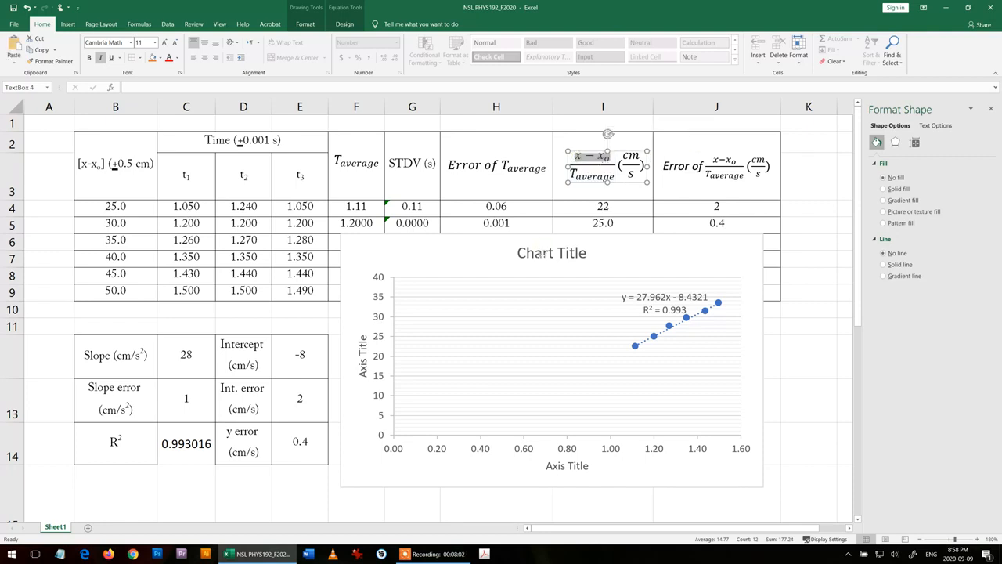
left_click(552, 302)
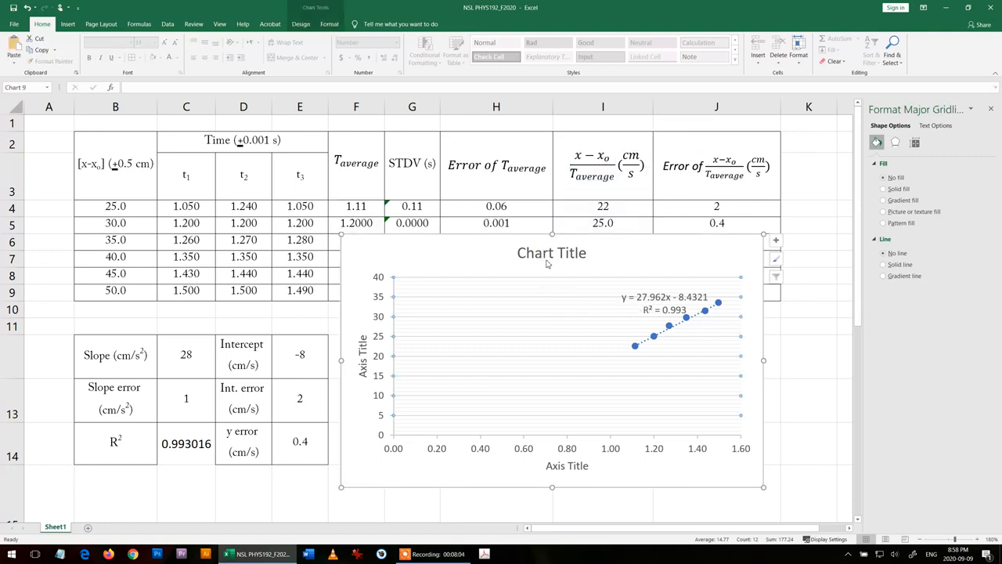
left_click(548, 253)
left_click(548, 253)
triple_click(548, 253)
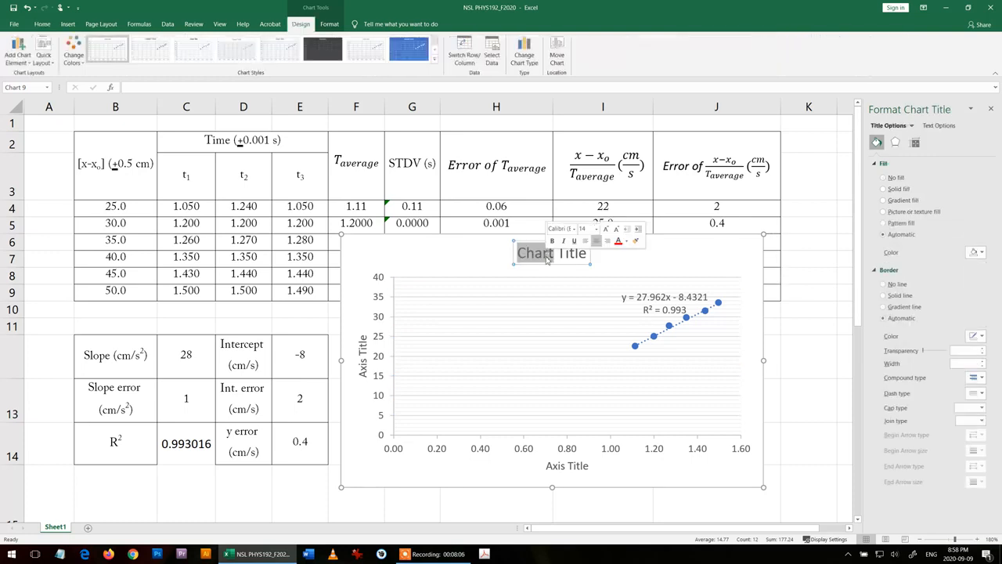
key("ctrl+v")
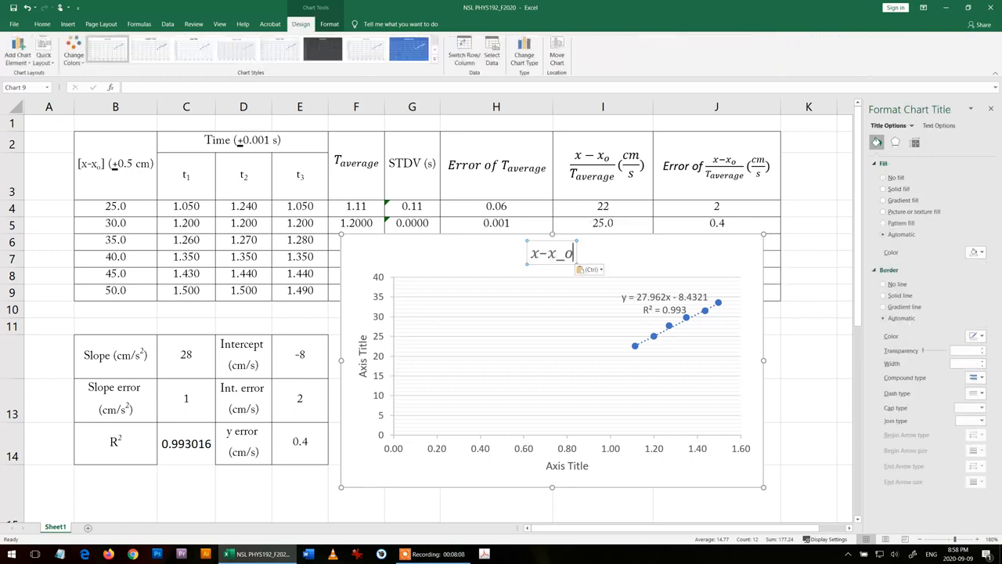
- Edit the chart title to read "x−xo Vs. T", removing the pasted underscore
key("BackSpace")
key("BackSpace")
type("Vs.")
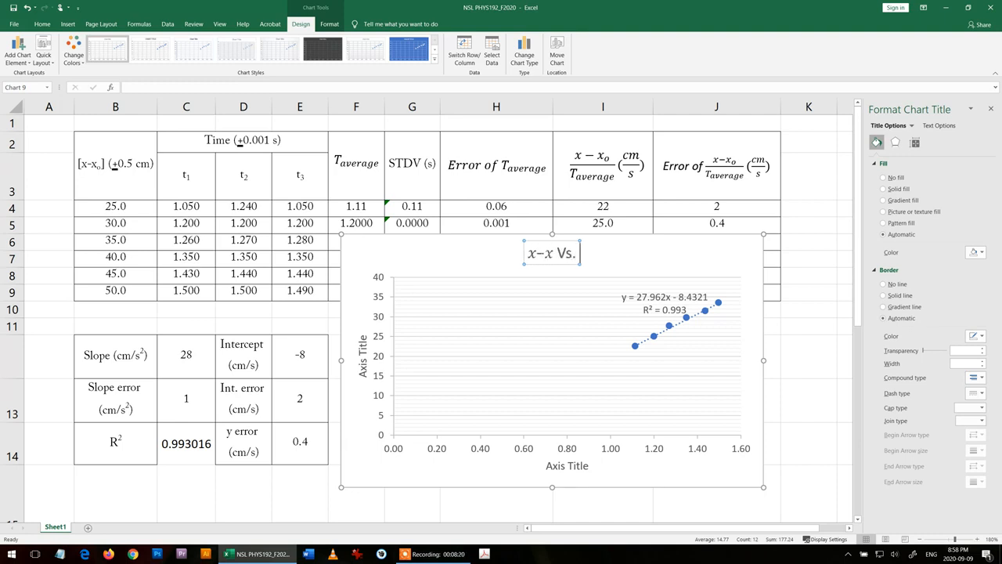
type(" T")
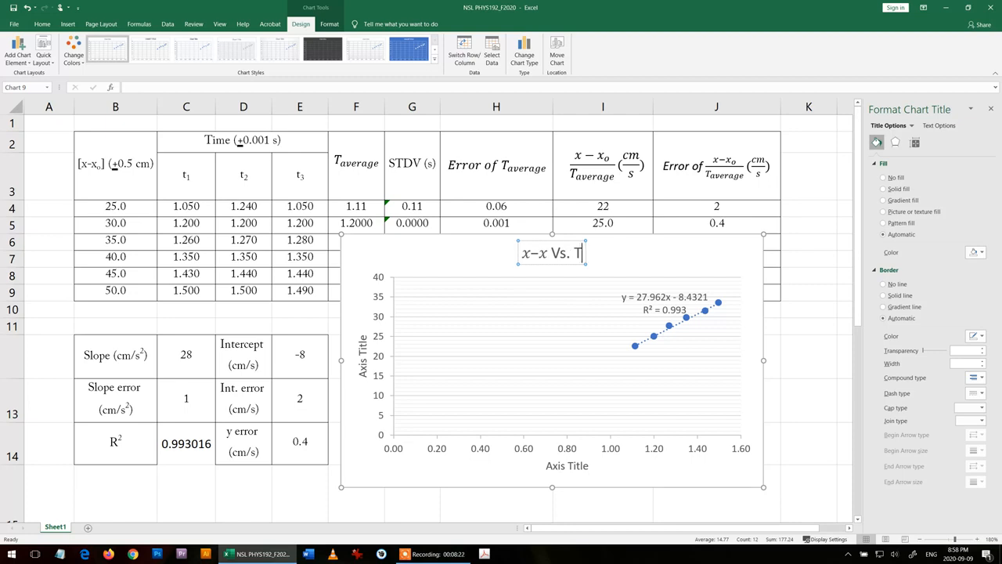
left_click(547, 255)
type("o")
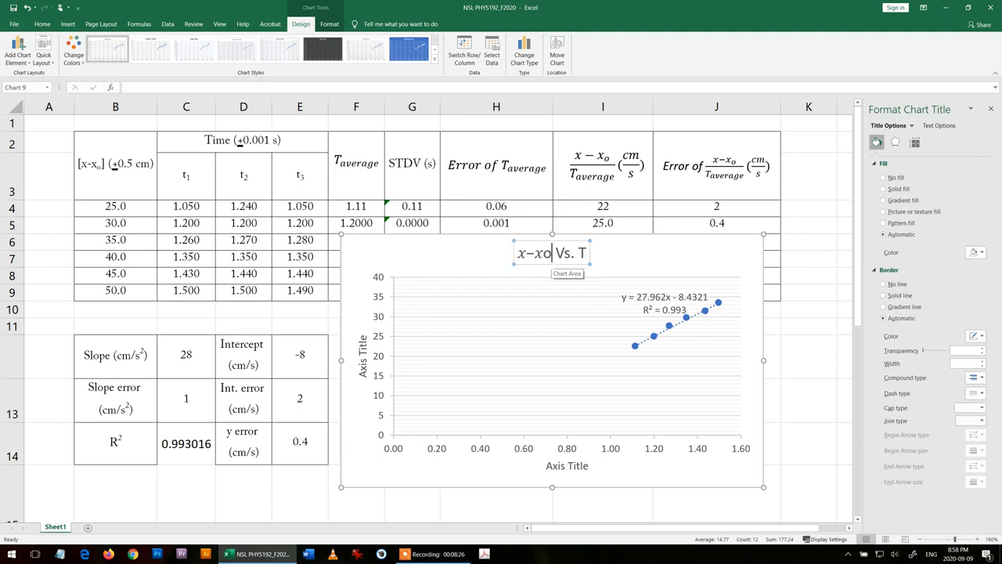
- Format the letter "o" after the second x in the chart title as subscript
key("shift+Left")
left_click(42, 24)
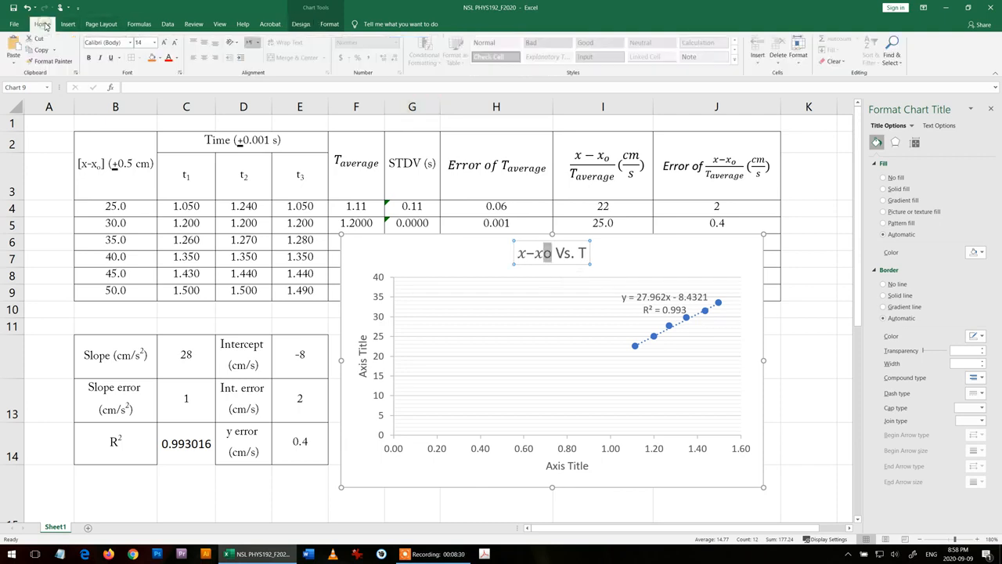
left_click(179, 72)
left_click(403, 321)
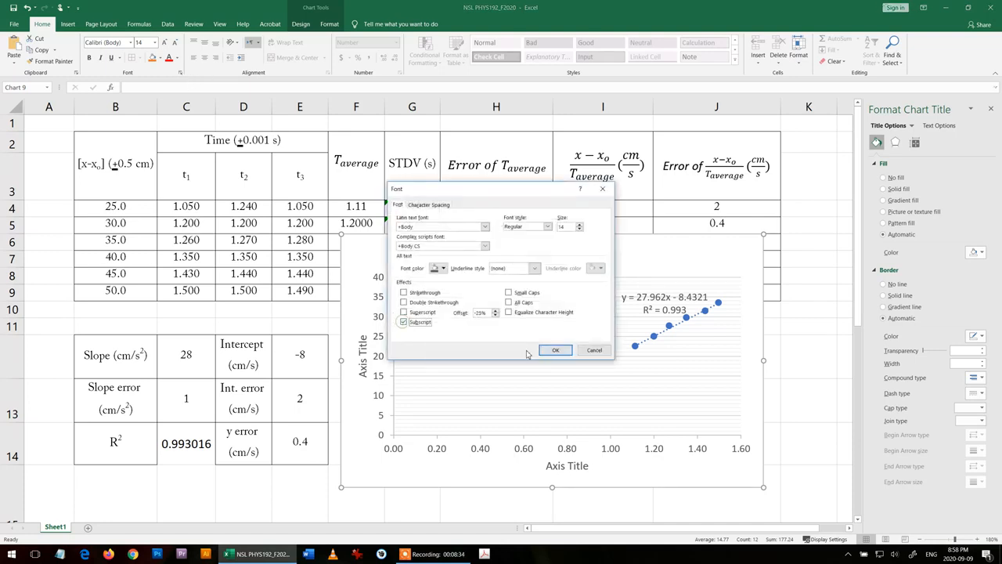
left_click(555, 350)
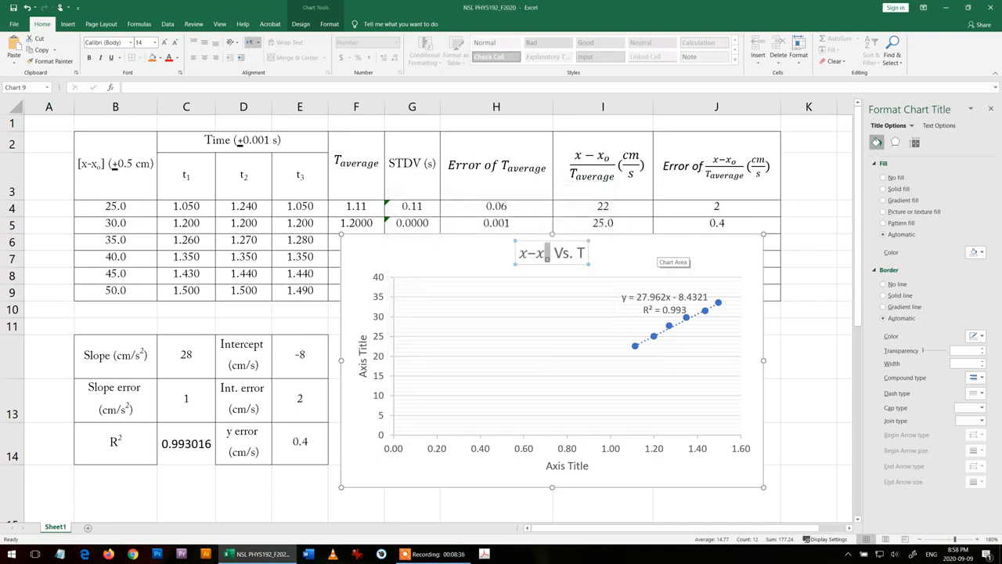
left_click(702, 415)
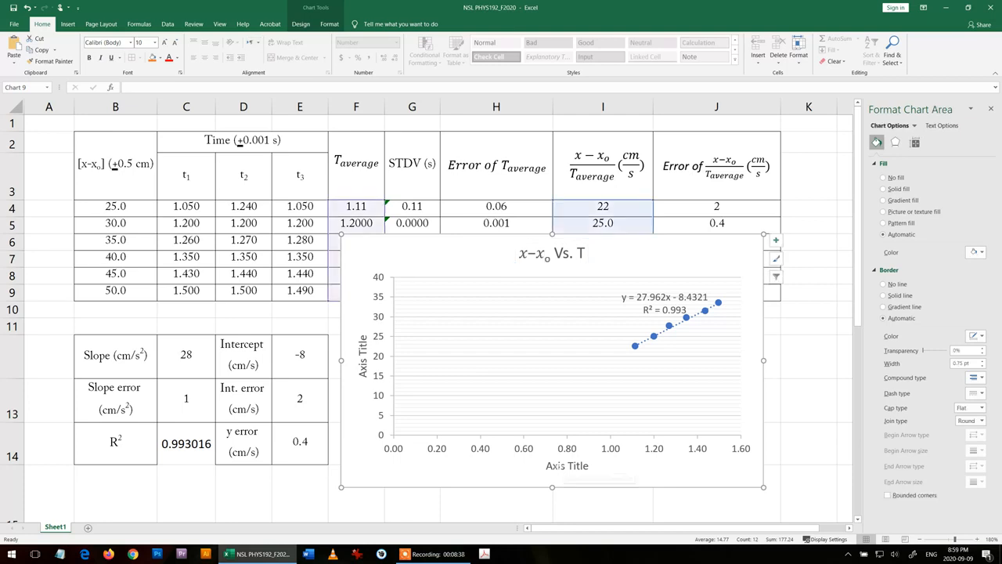
- Replace the horizontal axis title's placeholder text with "T ( s)"
left_click(559, 466)
double_click(559, 467)
triple_click(559, 466)
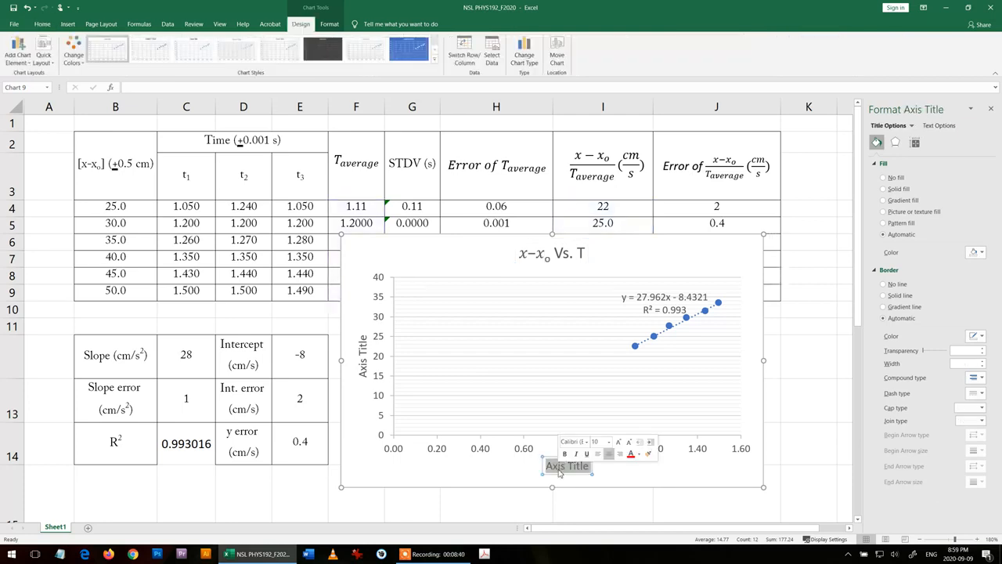
type("T (")
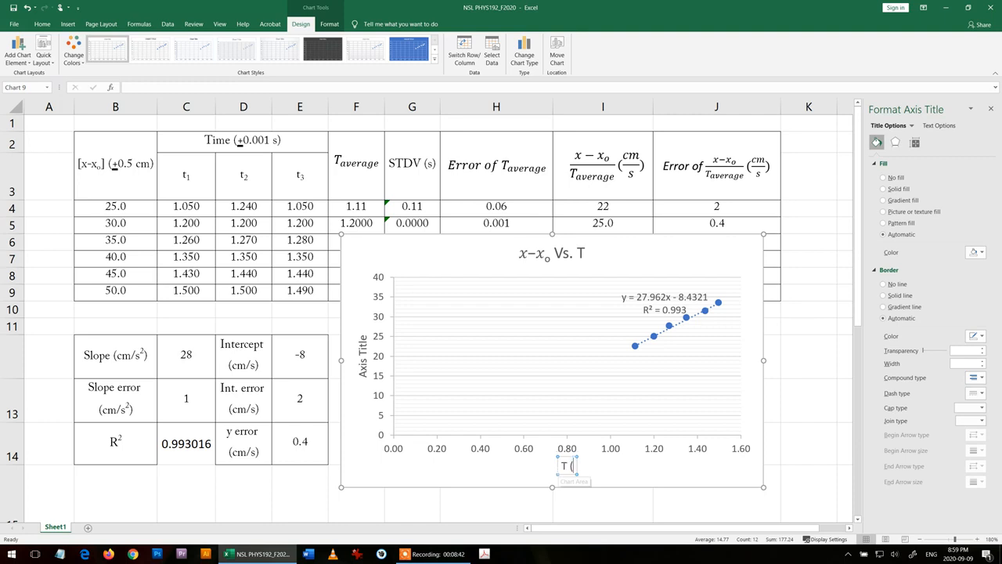
type(" s)")
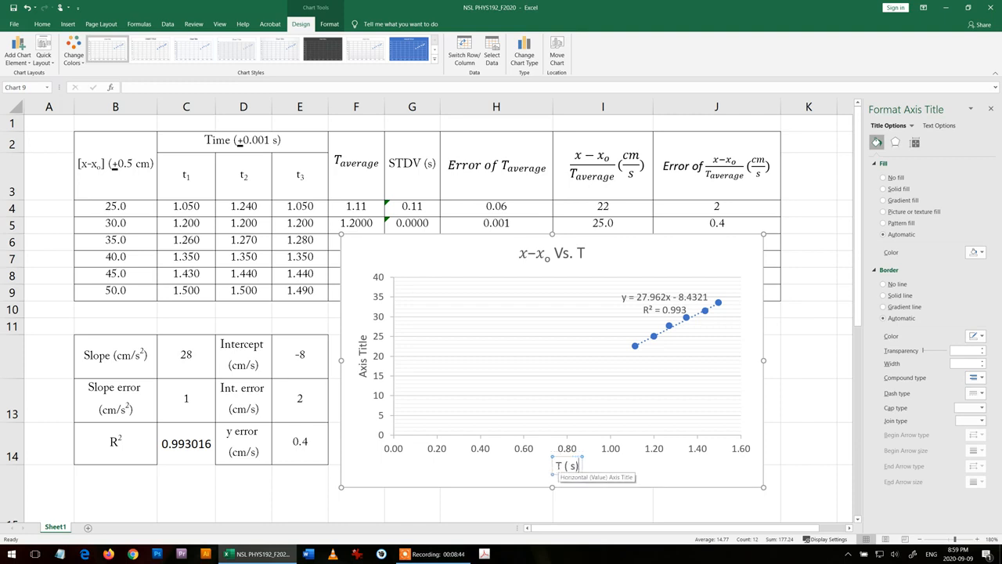
- Copy the fraction (x − xₒ)/T average from the column I header equation and paste it over the vertical axis title's placeholder text
left_click(363, 368)
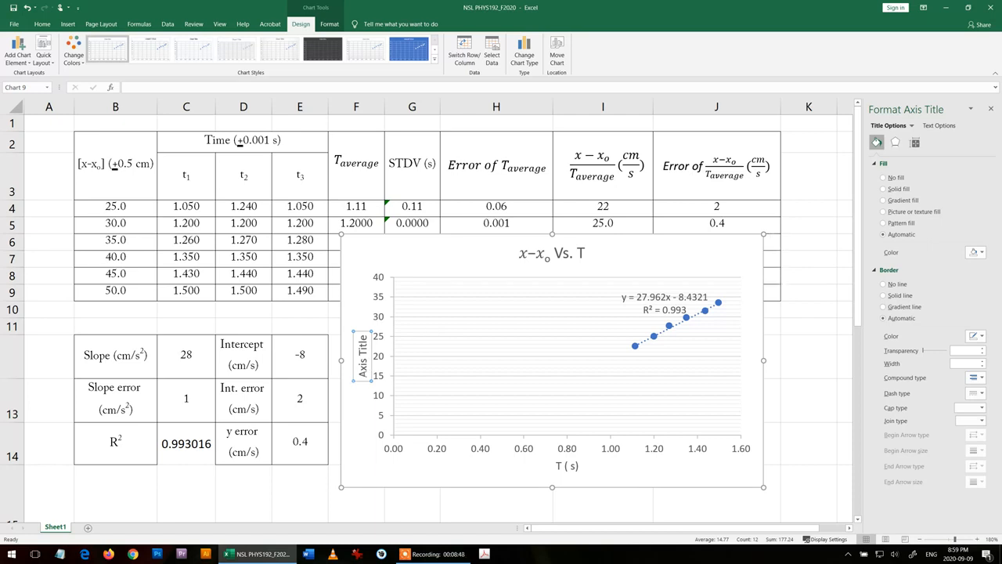
left_click_drag(362, 377, 443, 331)
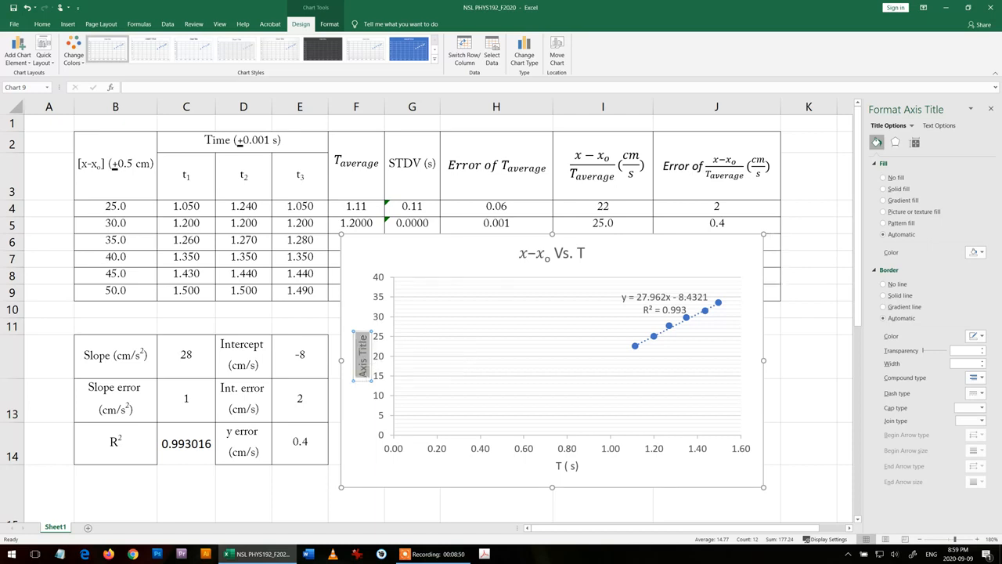
left_click(591, 174)
left_click_drag(574, 157, 607, 181)
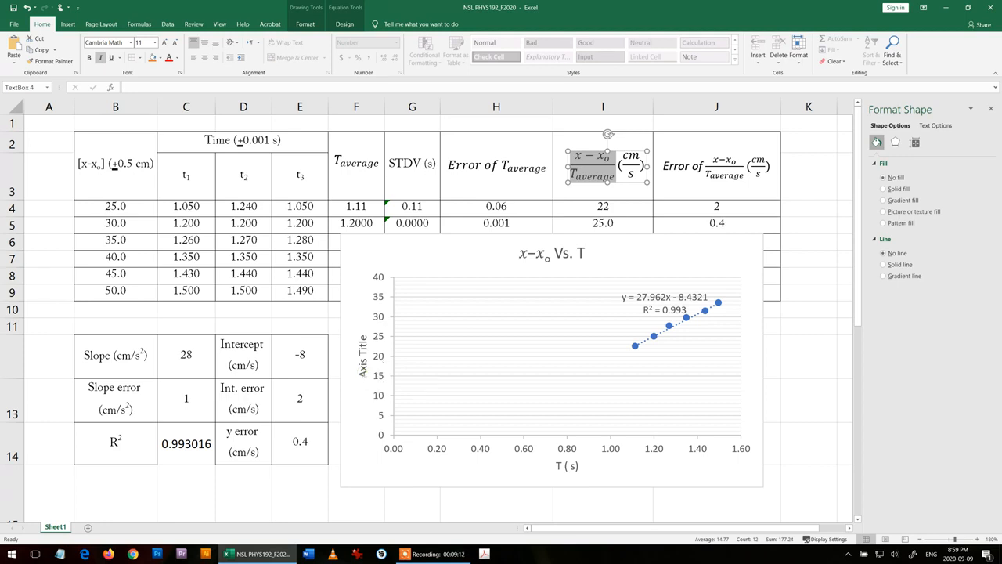
mouse_move(436, 559)
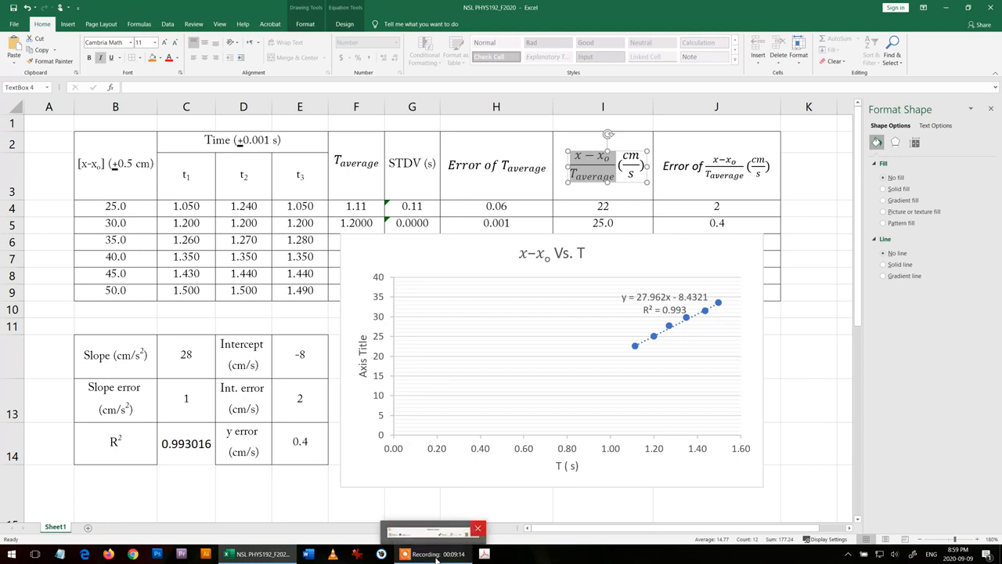
left_click(483, 362)
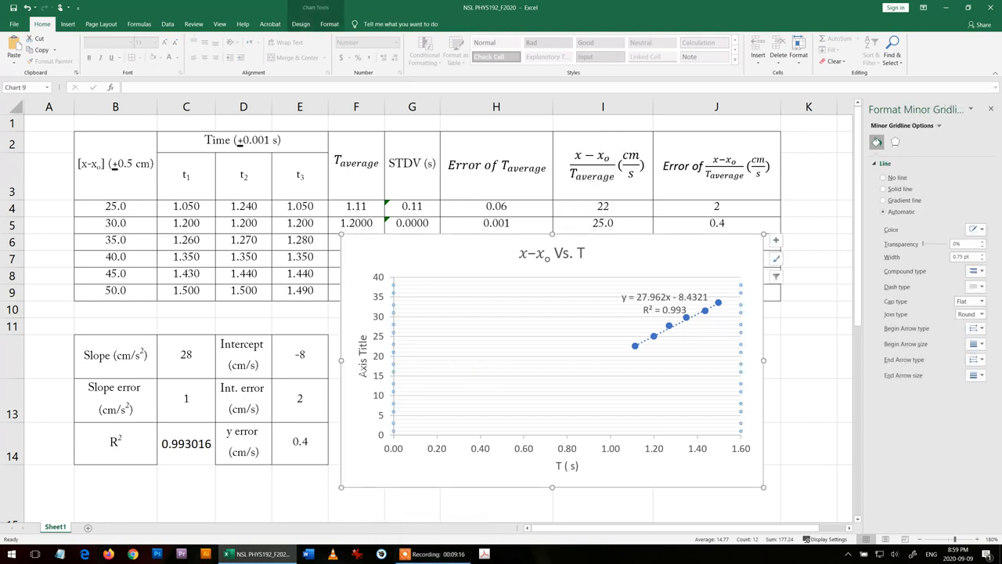
double_click(362, 366)
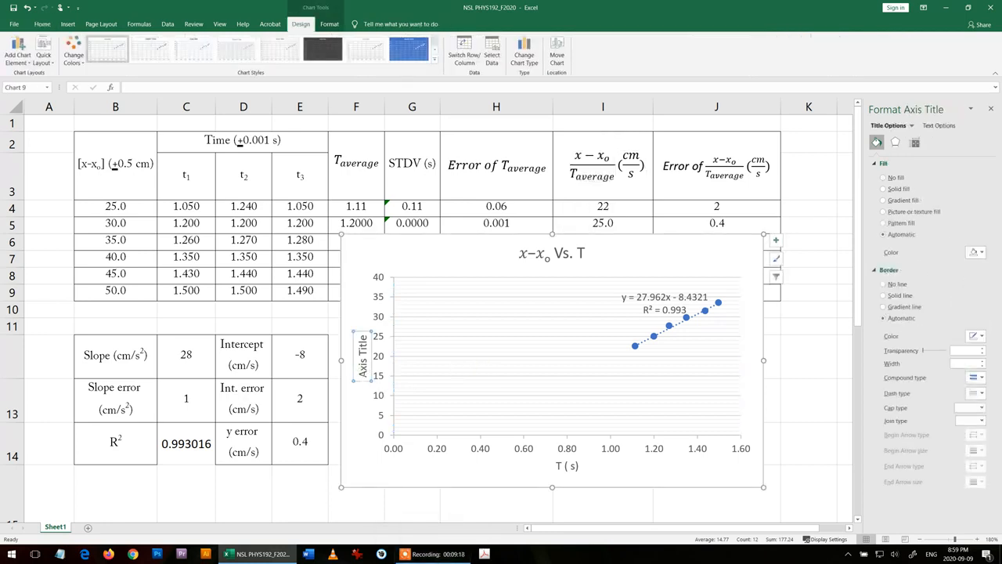
triple_click(364, 373)
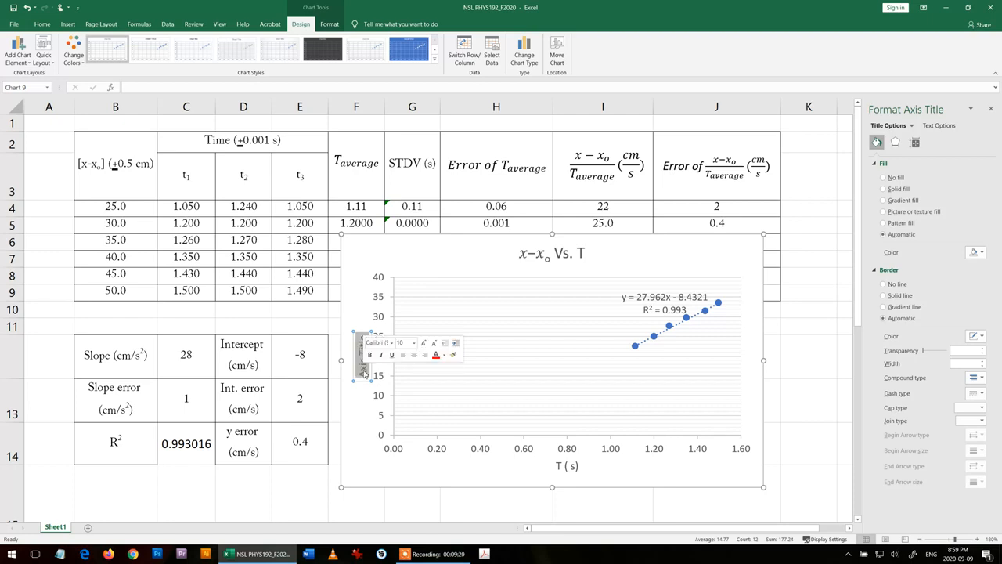
type("(x-x_o)/T_average")
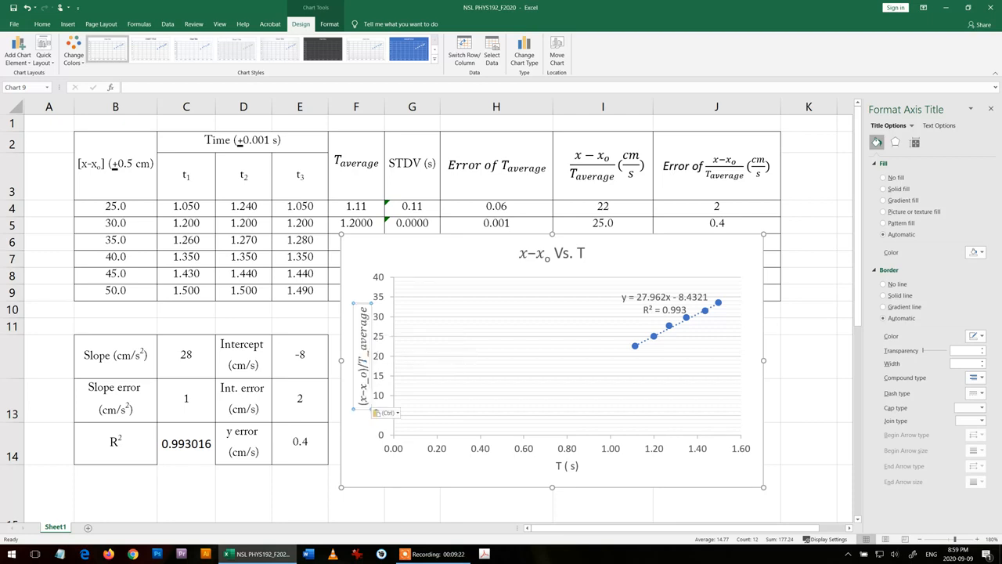
left_click(362, 366)
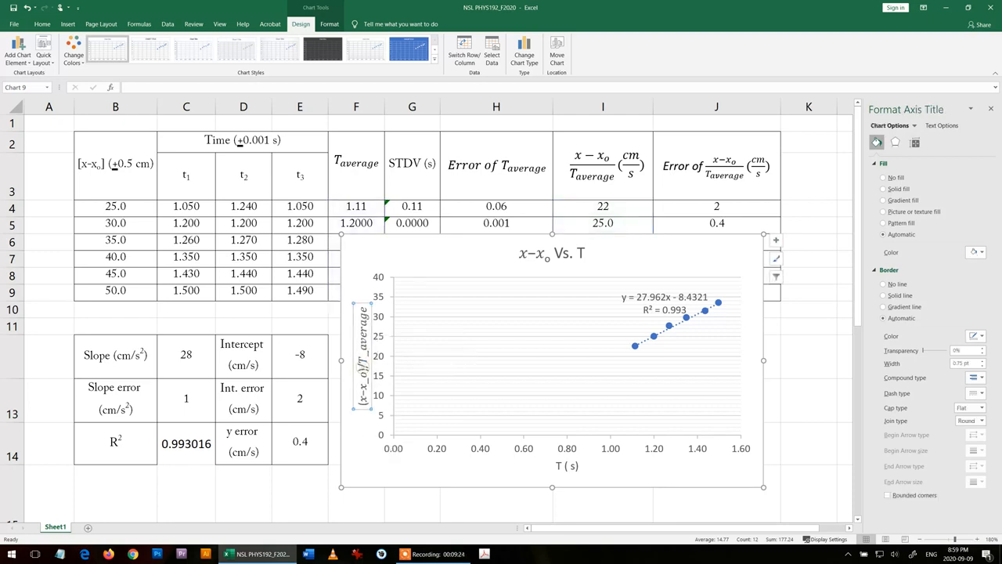
double_click(363, 366)
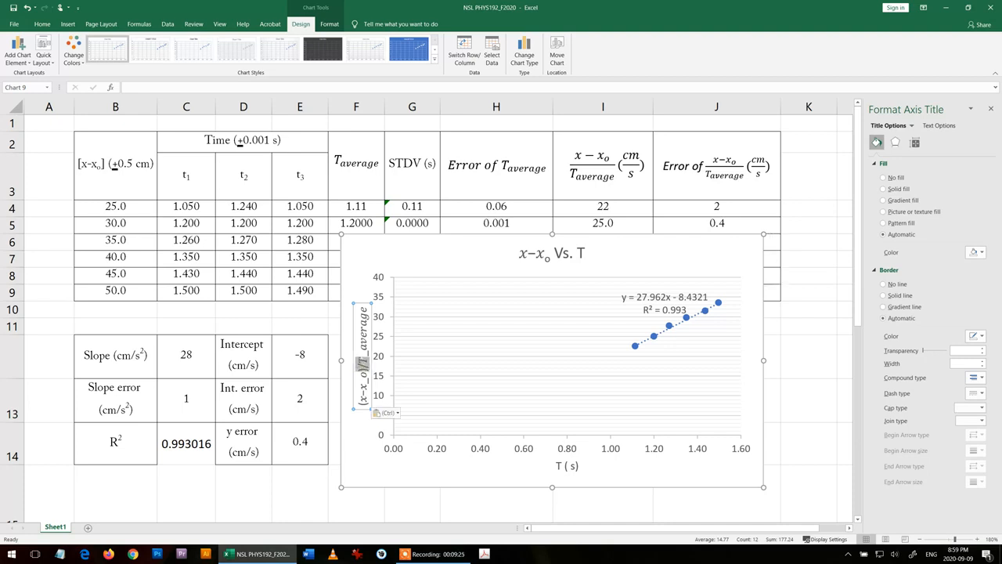
left_click(395, 362)
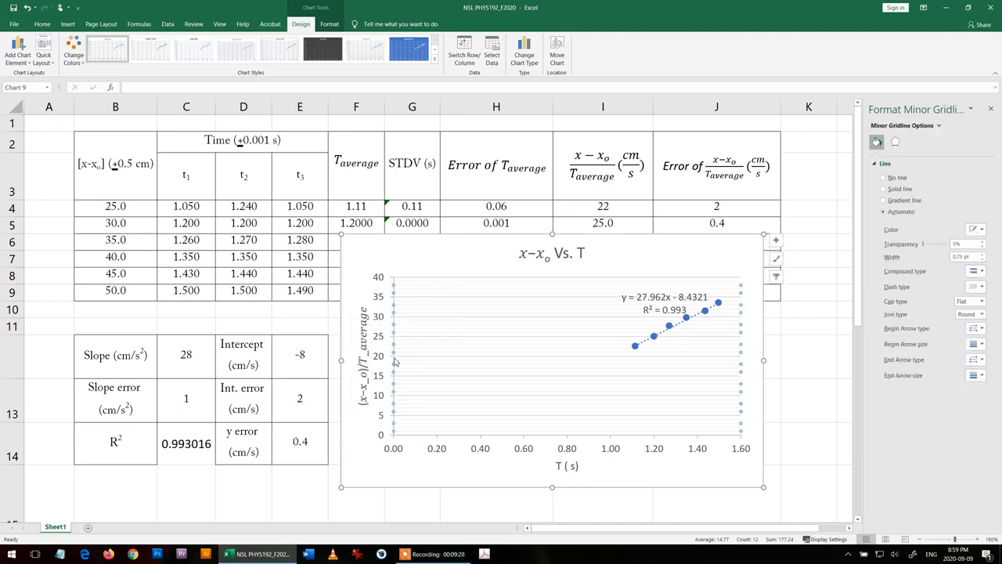
left_click(384, 356)
left_click(405, 347)
- Move the vertical axis title slightly outward, away from the axis numbers
left_click(358, 355)
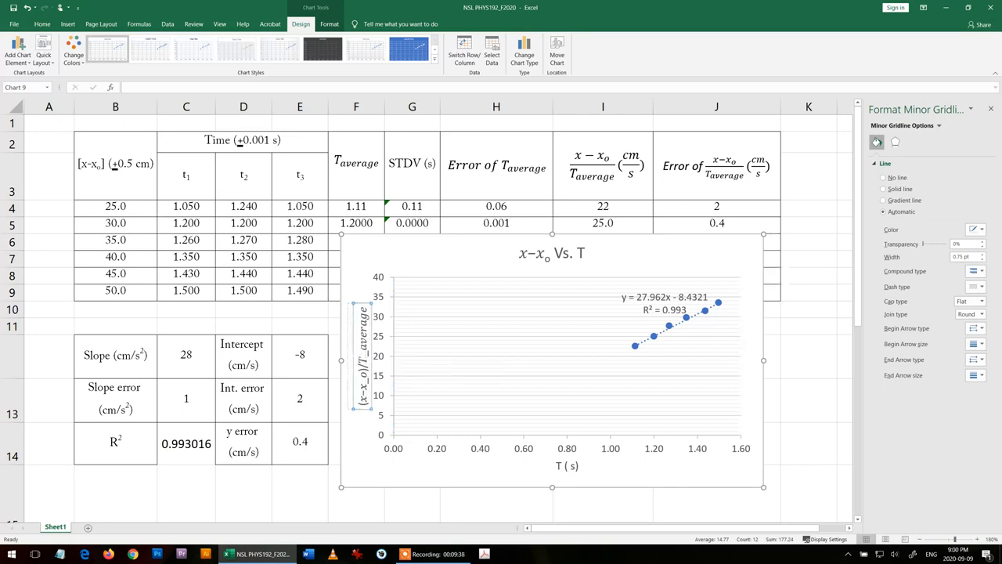
left_click_drag(375, 340, 369, 338)
left_click(427, 255)
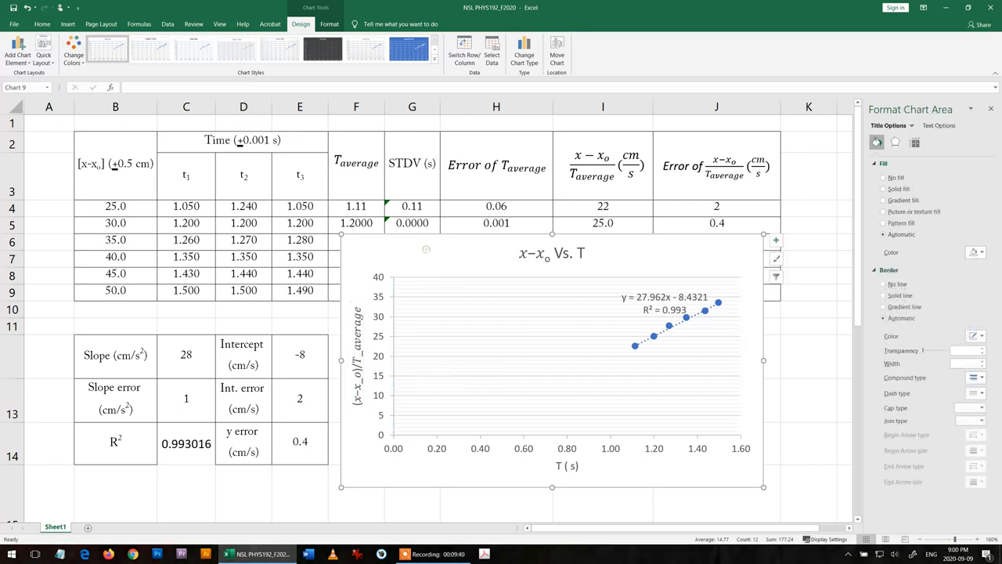
- Shrink the chart and place it below the data table, beside the slope and intercept results table
left_click_drag(763, 234, 660, 301)
scroll(430, 314, "down", 3)
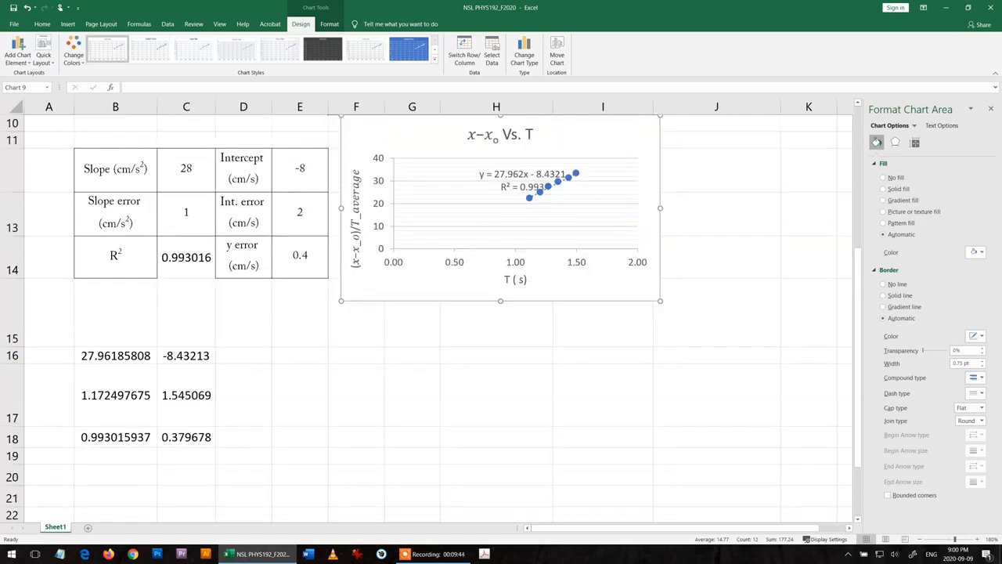
scroll(431, 313, "up", 1)
mouse_move(422, 188)
left_mouse_down()
mouse_move(431, 221)
mouse_move(423, 200)
left_mouse_up()
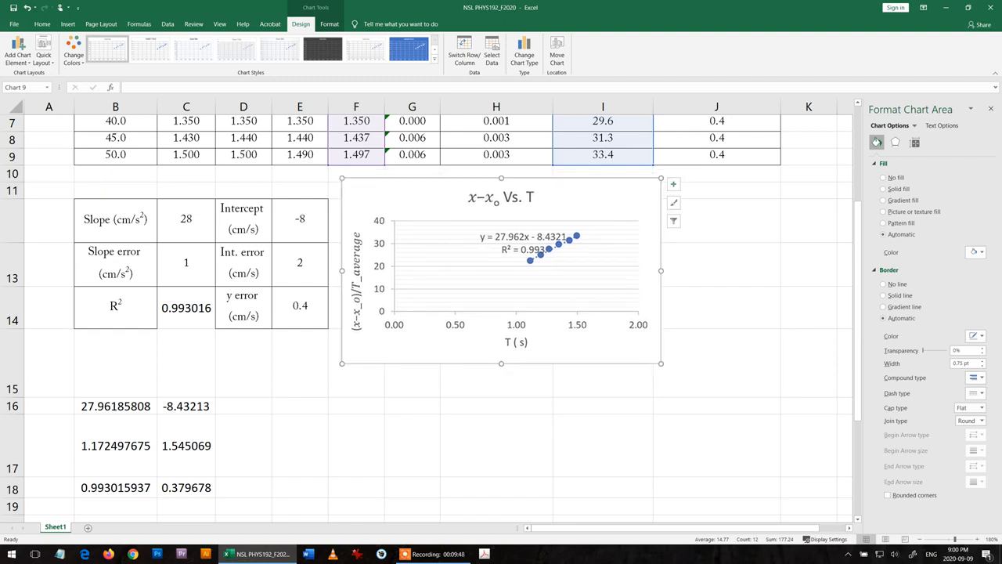
left_click(697, 277)
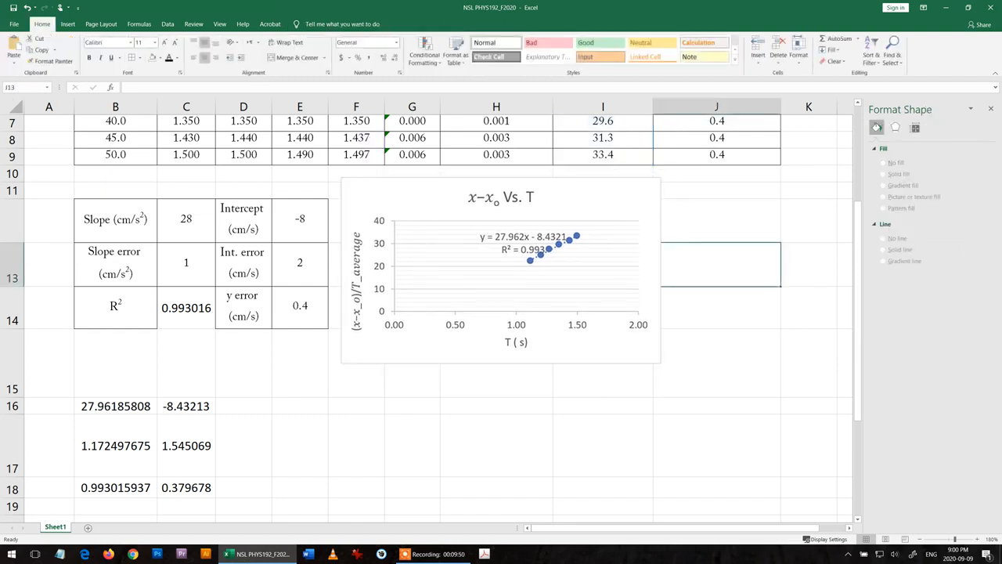
- Append the unit "(cm/s)" to the end of the vertical axis title
left_click(358, 236)
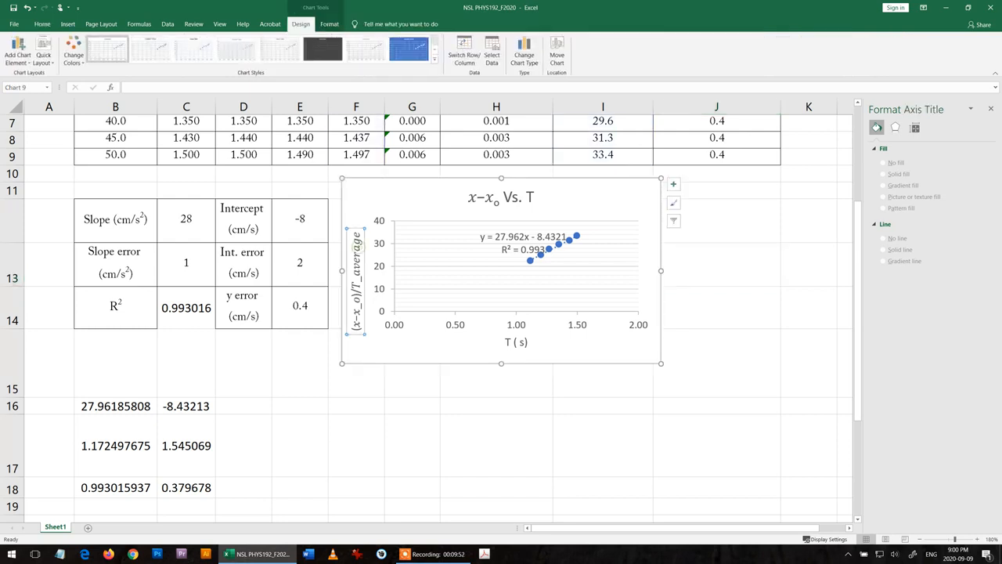
double_click(358, 235)
left_click(357, 233)
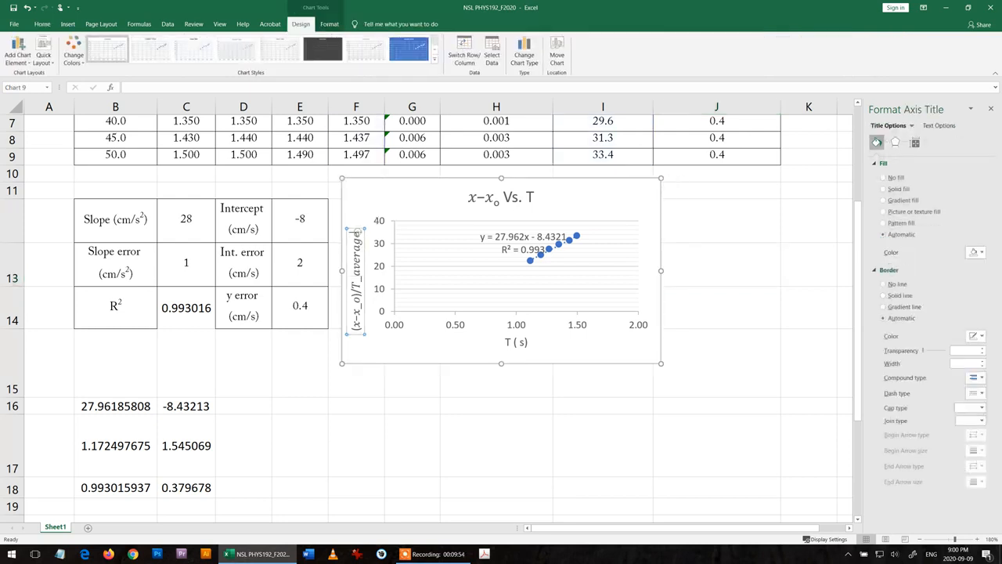
type("(cm/")
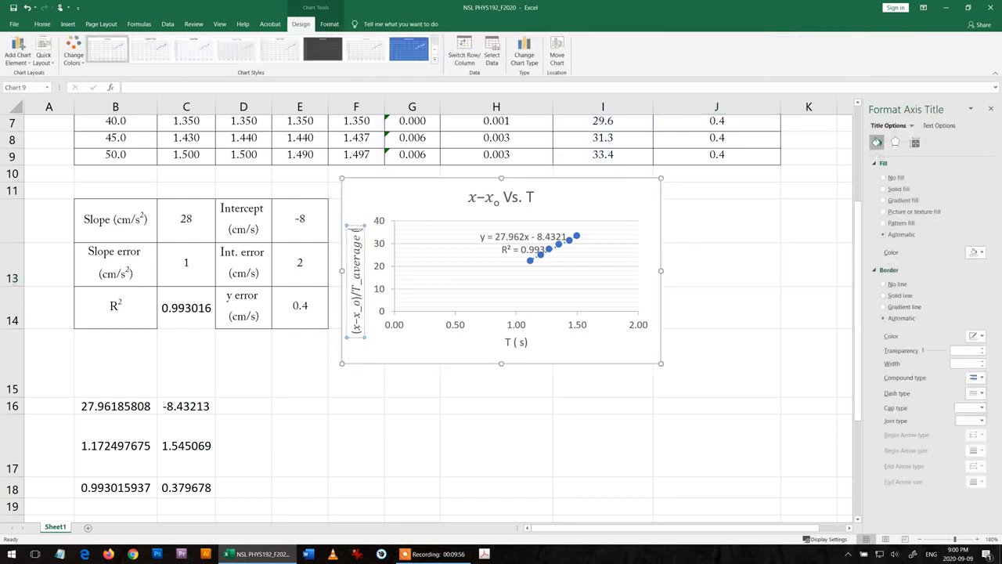
type("s)")
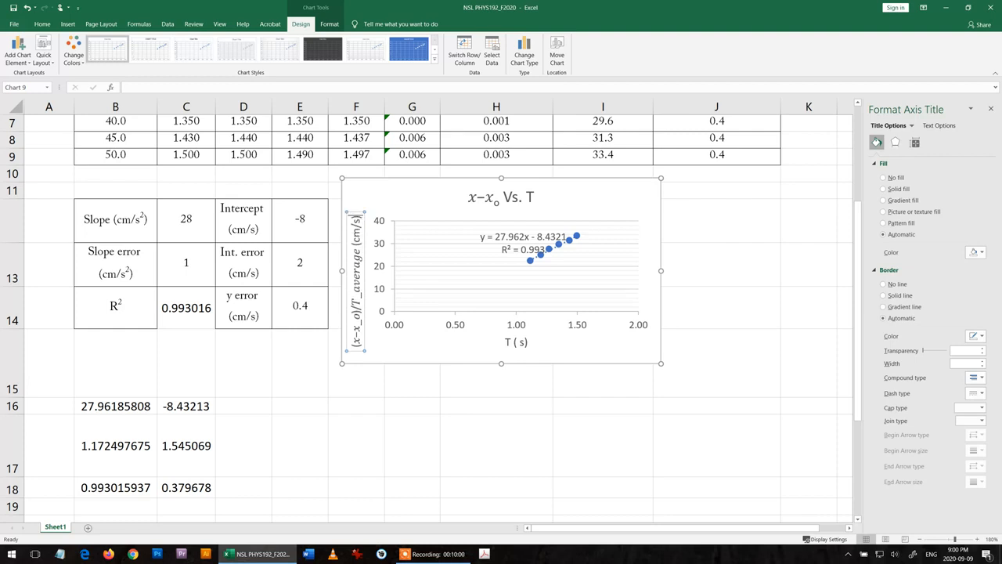
- Reposition the lengthened vertical axis title so it runs alongside the vertical axis within the chart
left_click(356, 446)
left_click(354, 290)
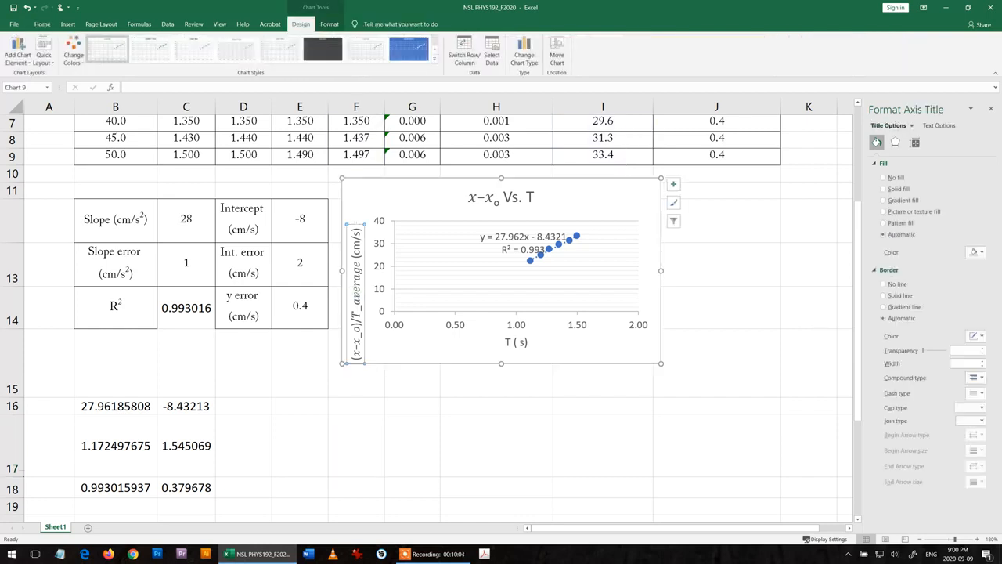
left_click_drag(356, 224, 357, 202)
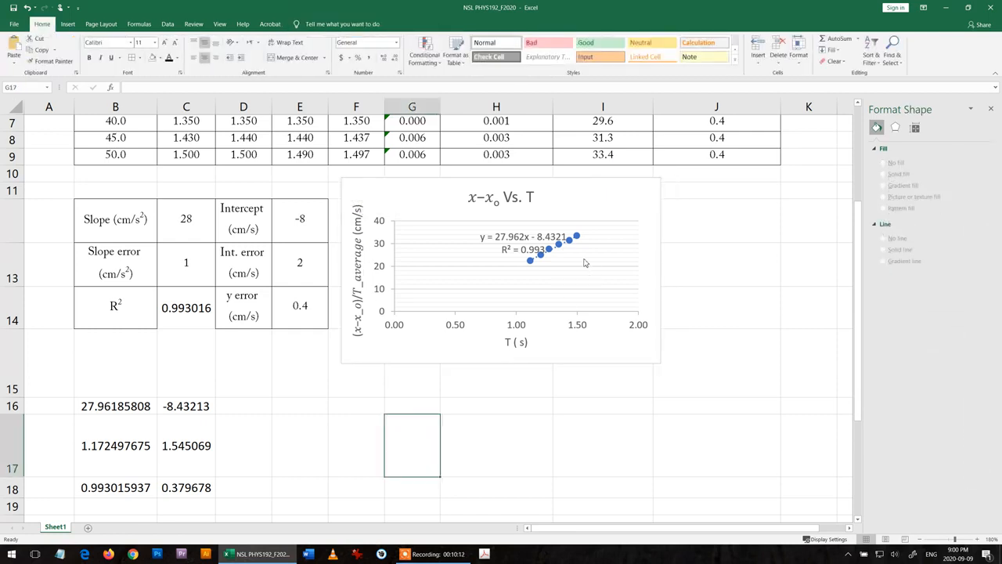
- Move the trendline equation and R² label clear of the data points, and enlarge the chart down to row 17 and into column J
left_click(562, 247)
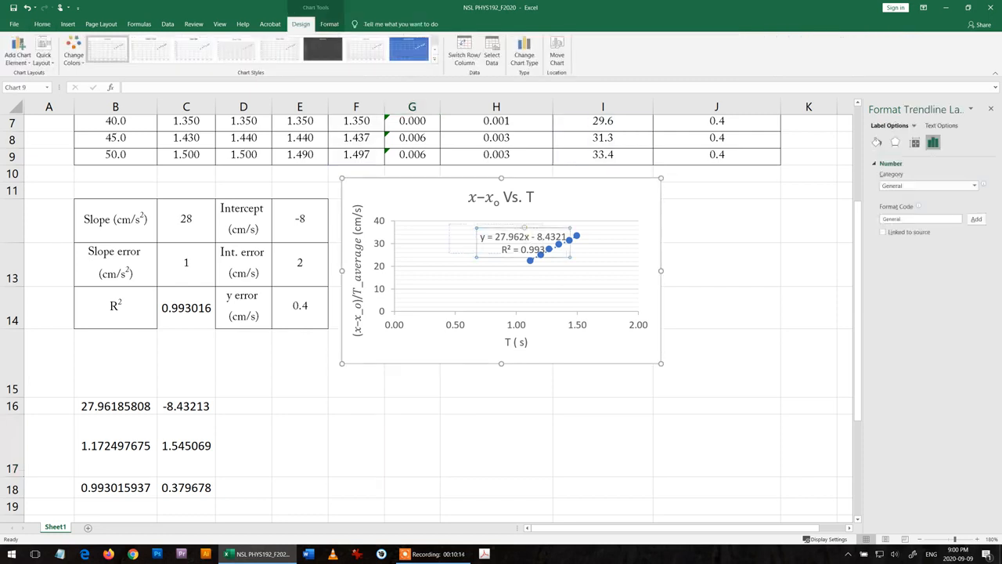
left_click_drag(562, 248, 495, 248)
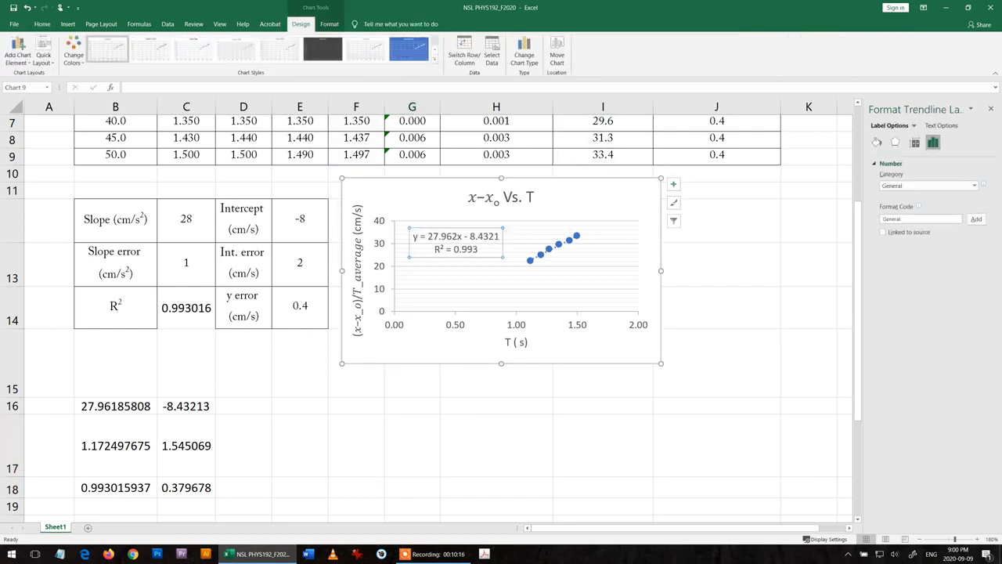
left_click_drag(502, 363, 501, 465)
left_click(717, 363)
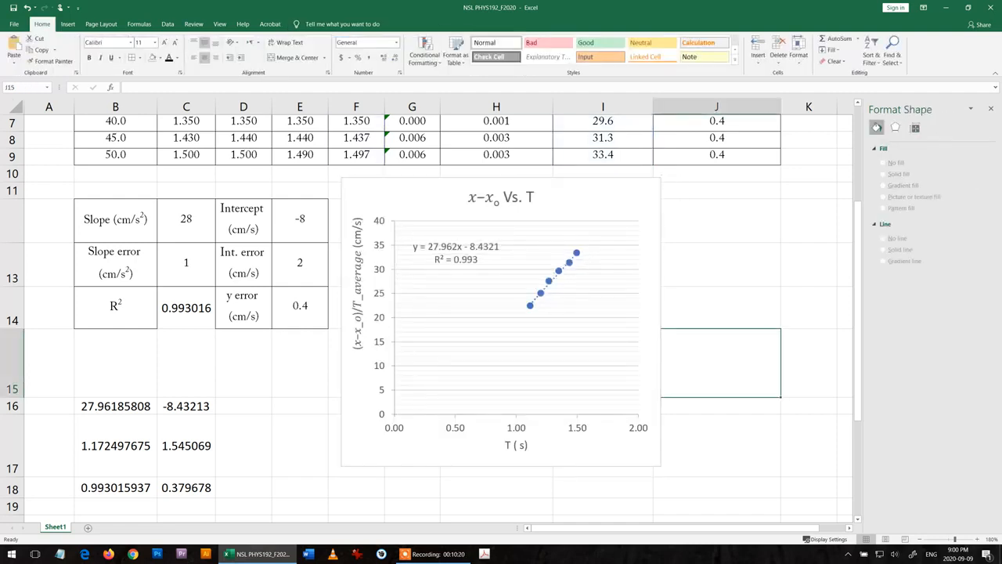
left_click(575, 364)
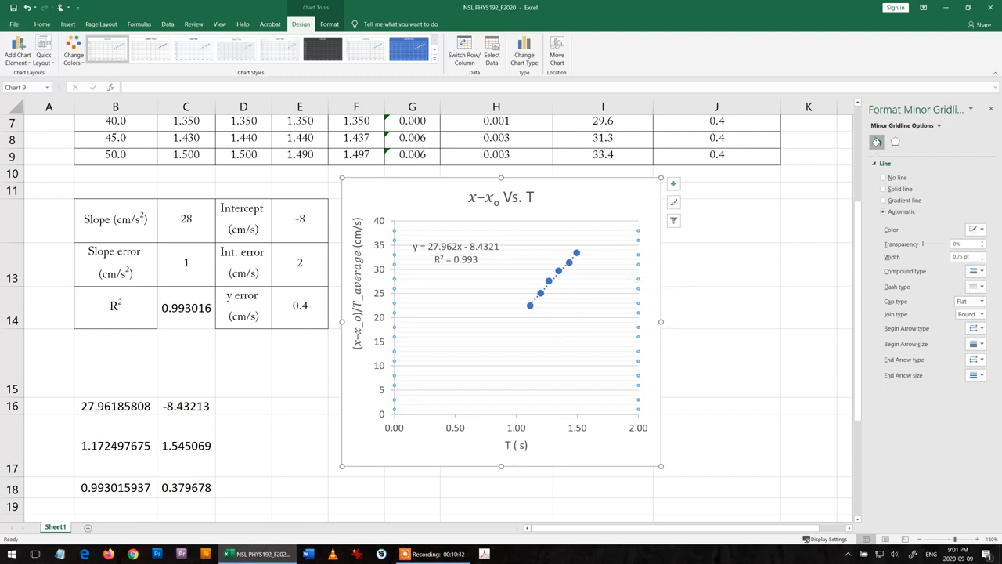
left_click_drag(661, 321, 703, 321)
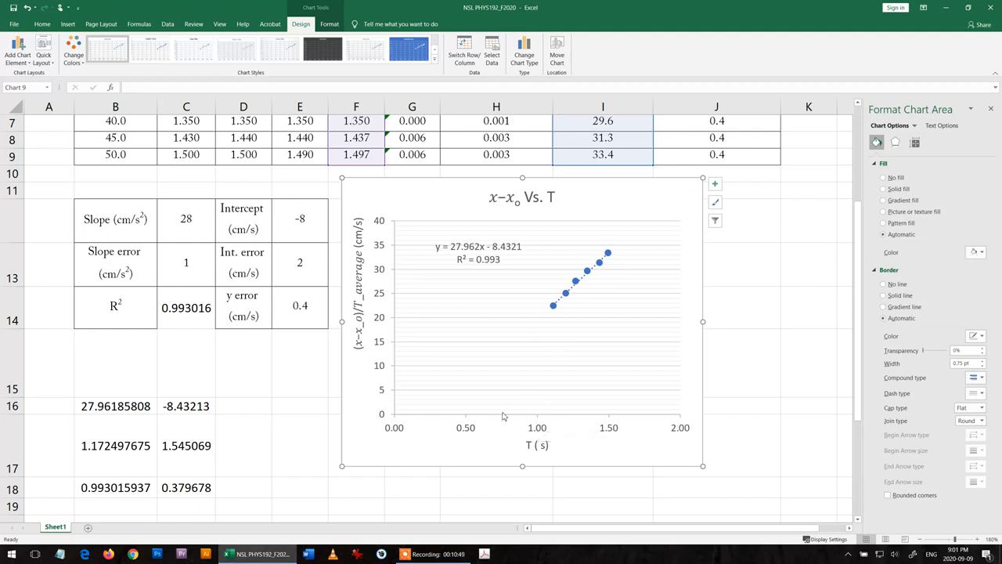
- Set the minimum bound of the chart's horizontal axis to 1.0
left_click(538, 430)
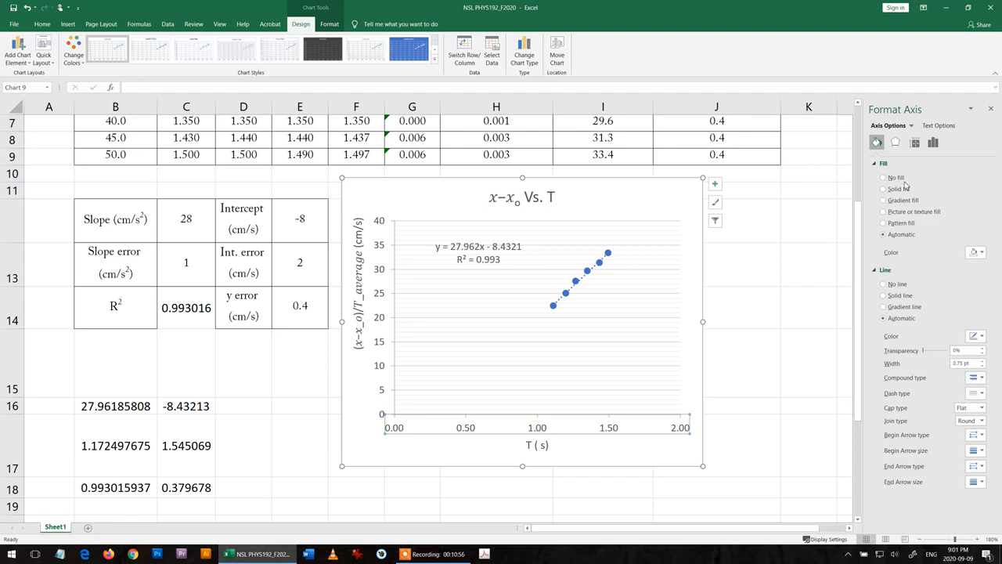
left_click(932, 142)
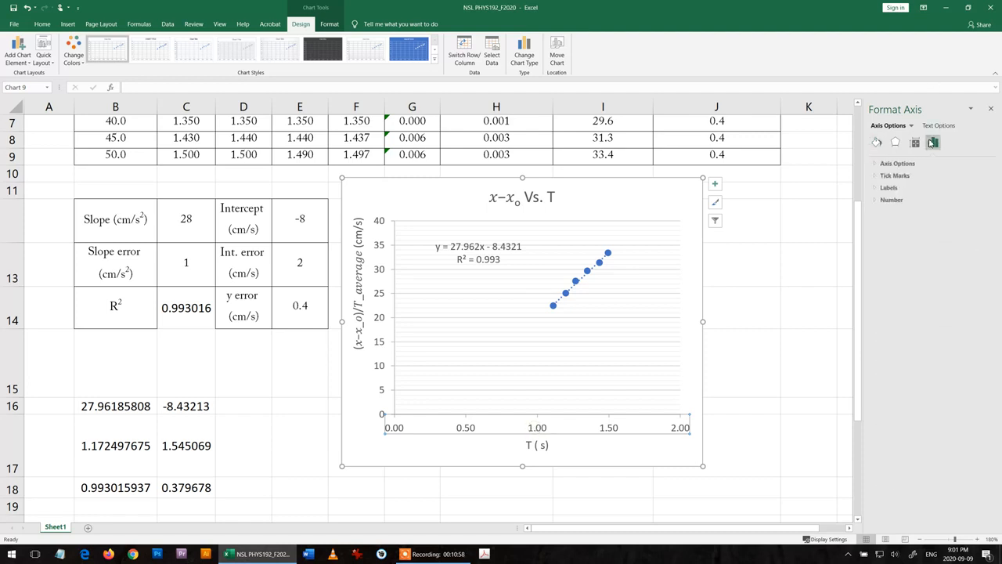
left_click(898, 166)
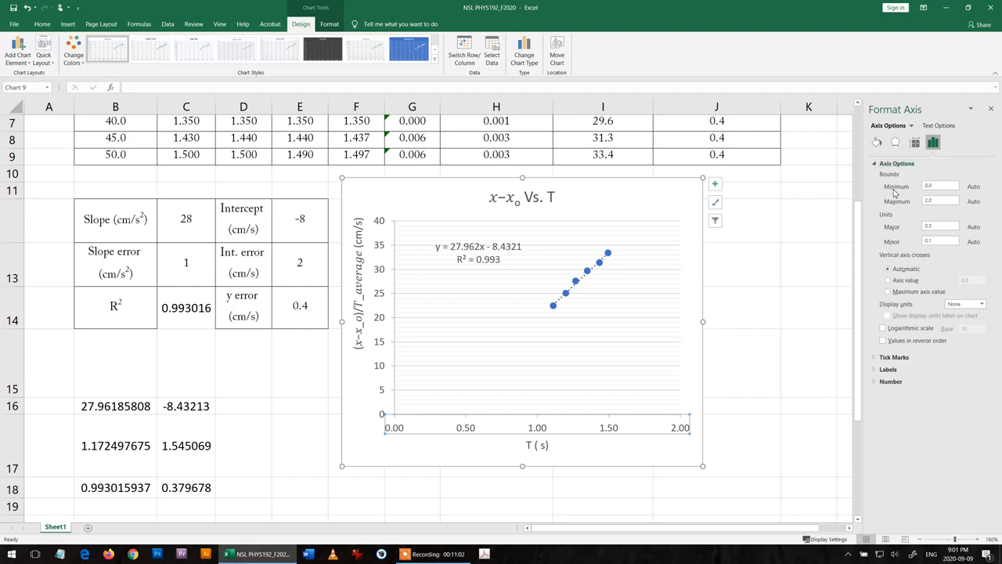
left_click(903, 192)
type("1")
key("Return")
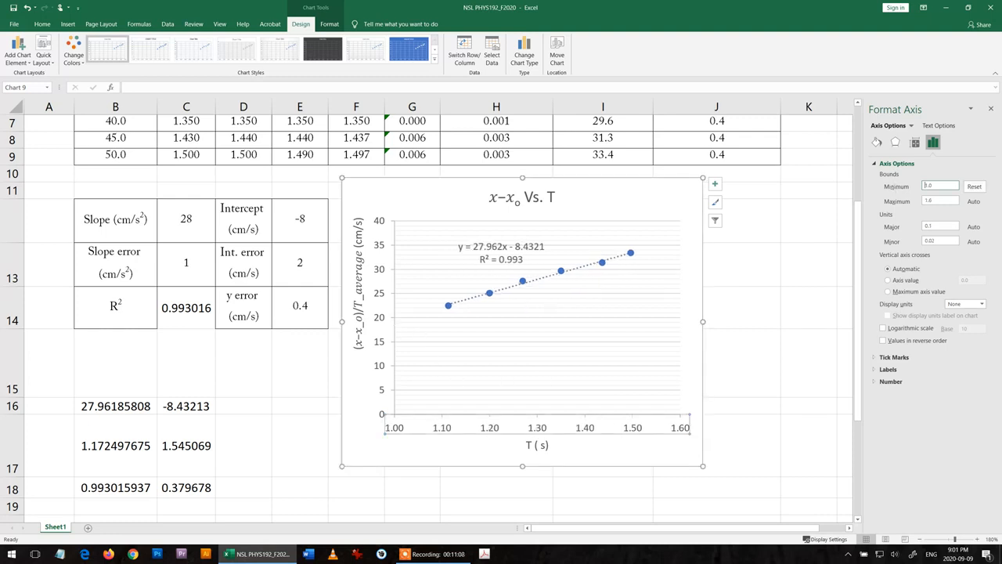
- Set the minimum bound of the chart's vertical axis to 20 and deselect the chart
left_click(383, 297)
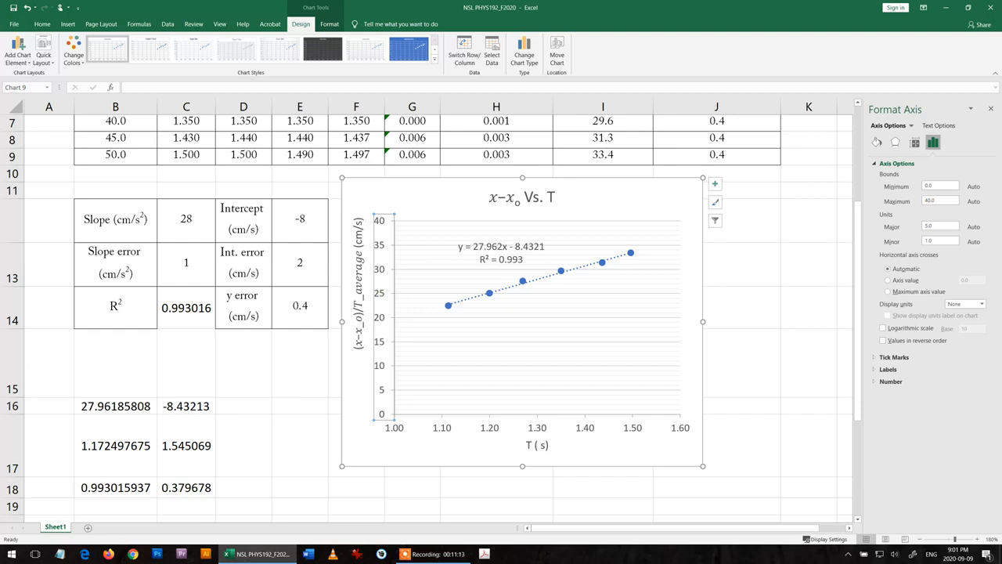
left_click(924, 187)
type("20")
key("Return")
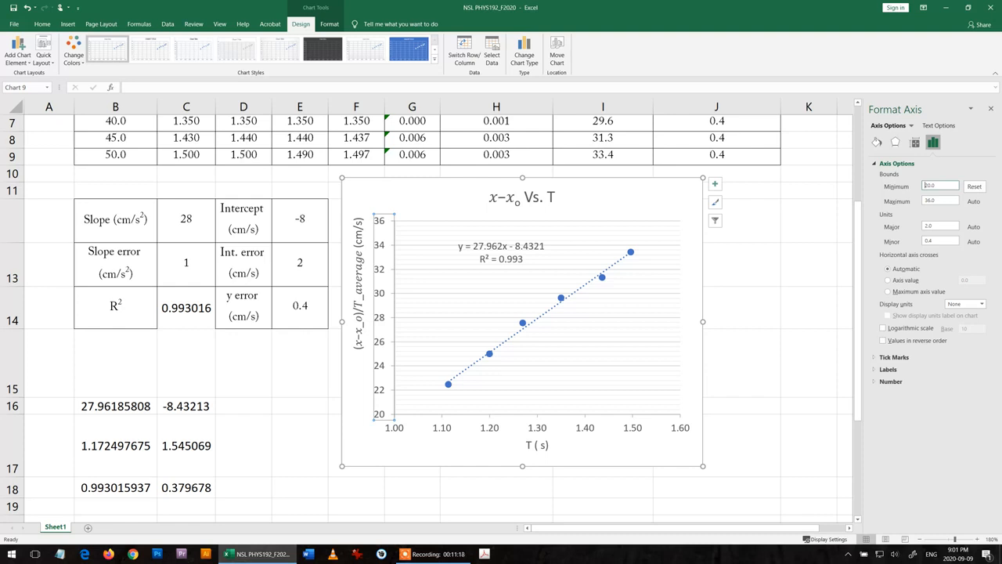
left_click(809, 264)
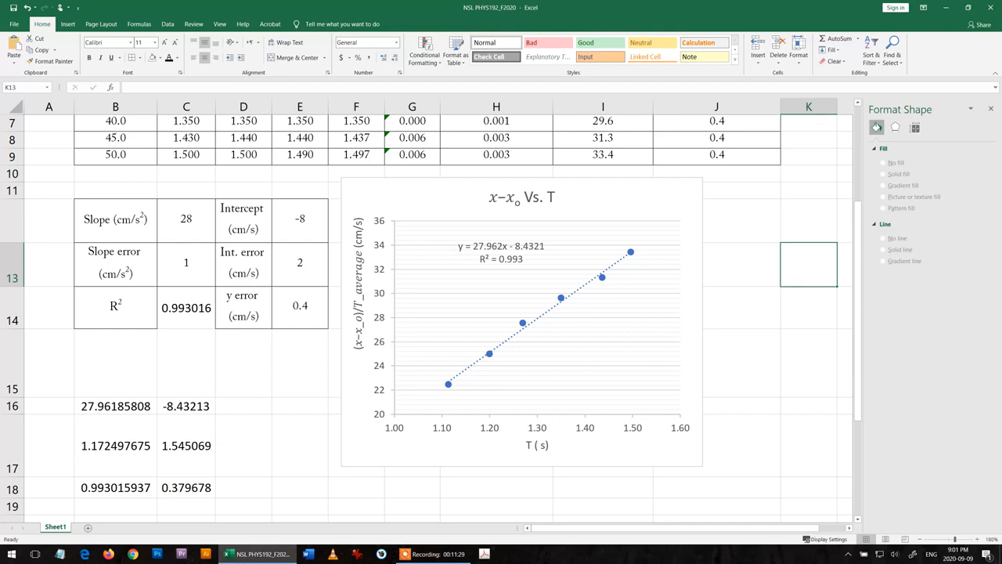
- Add Standard Error error bars to the data points of the scatter chart
left_click(618, 343)
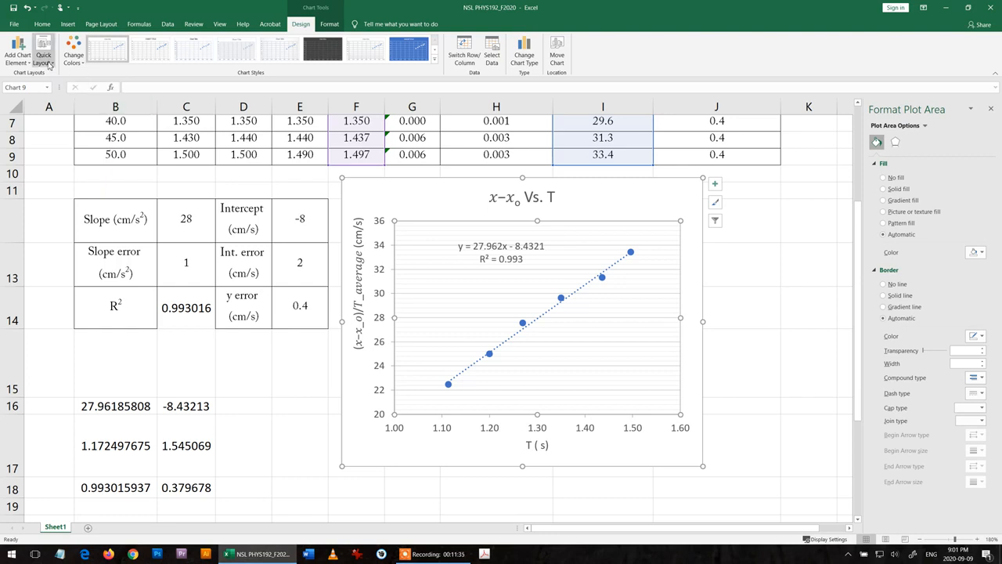
left_click(22, 63)
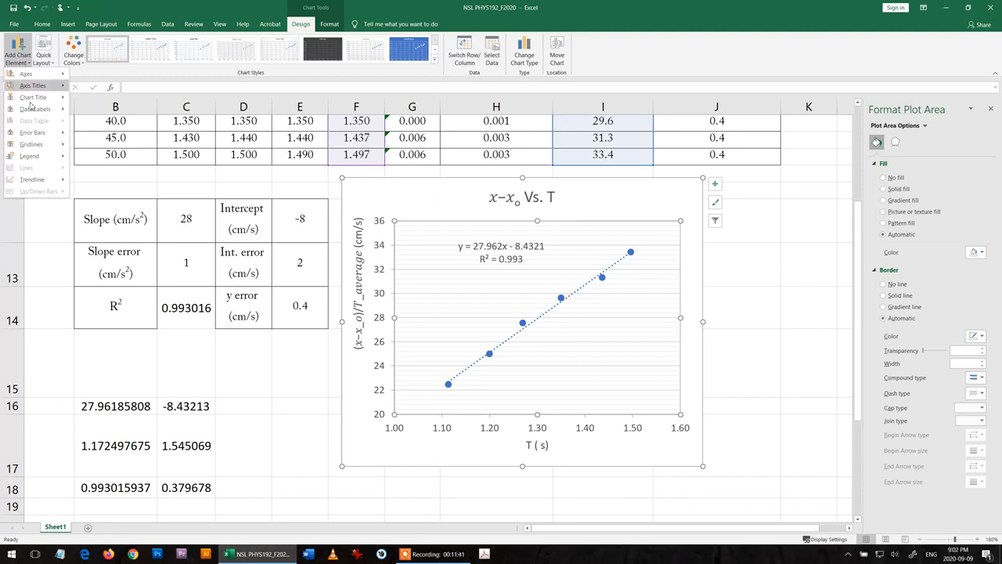
mouse_move(42, 136)
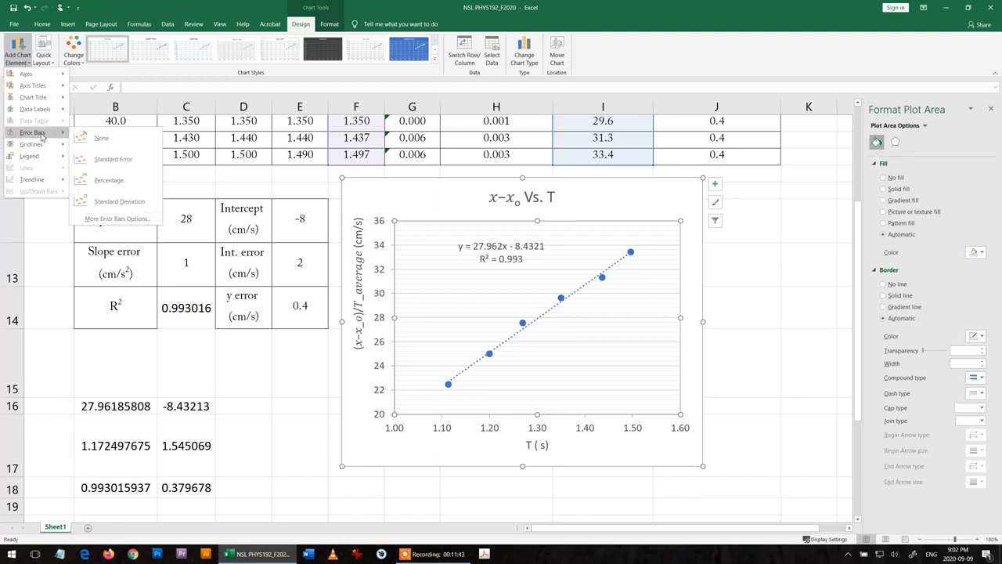
left_click(124, 163)
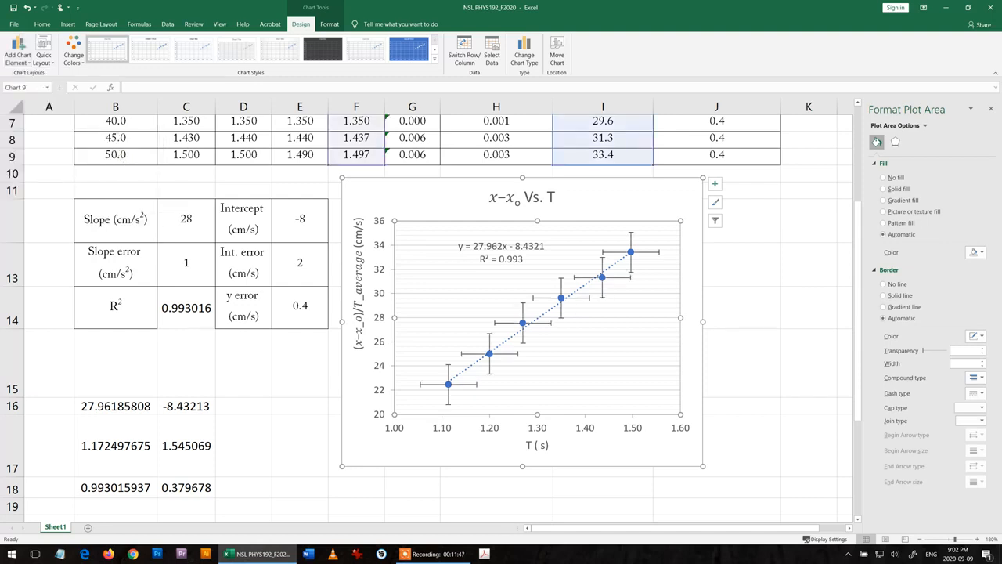
left_click(768, 252)
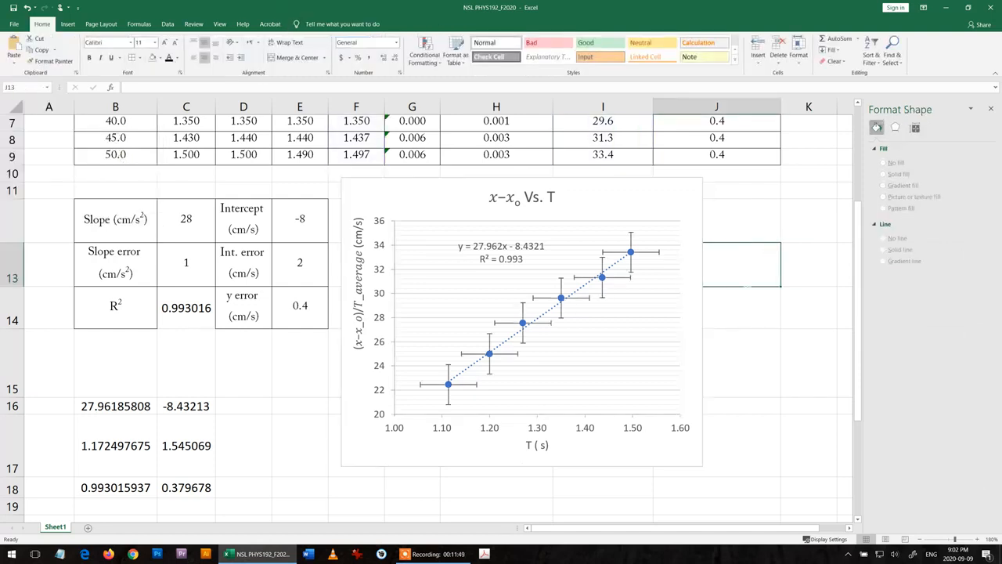
- Change the horizontal error bars to a fixed value of 0.06, matching the largest error of T average in the table
left_click(647, 253)
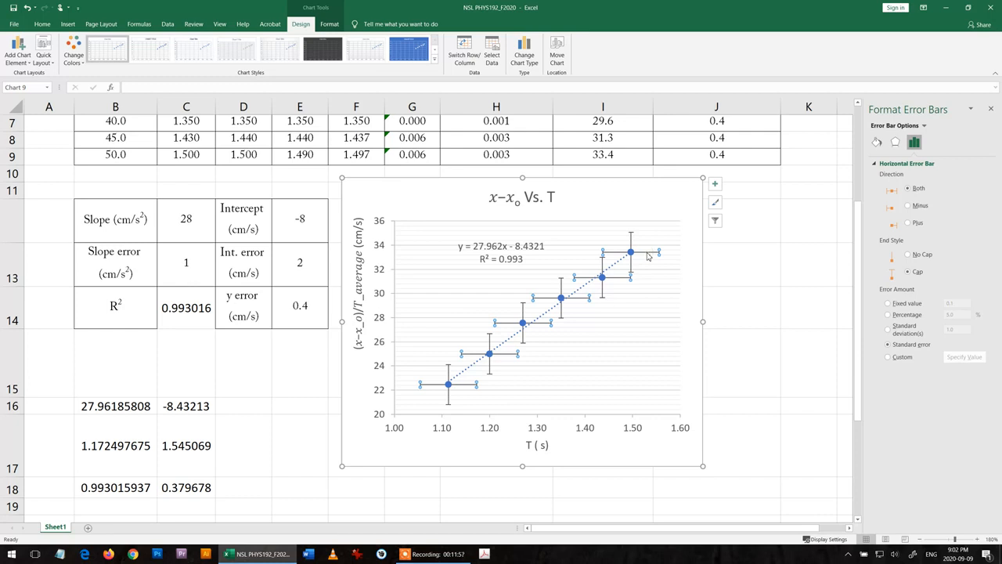
left_click(887, 303)
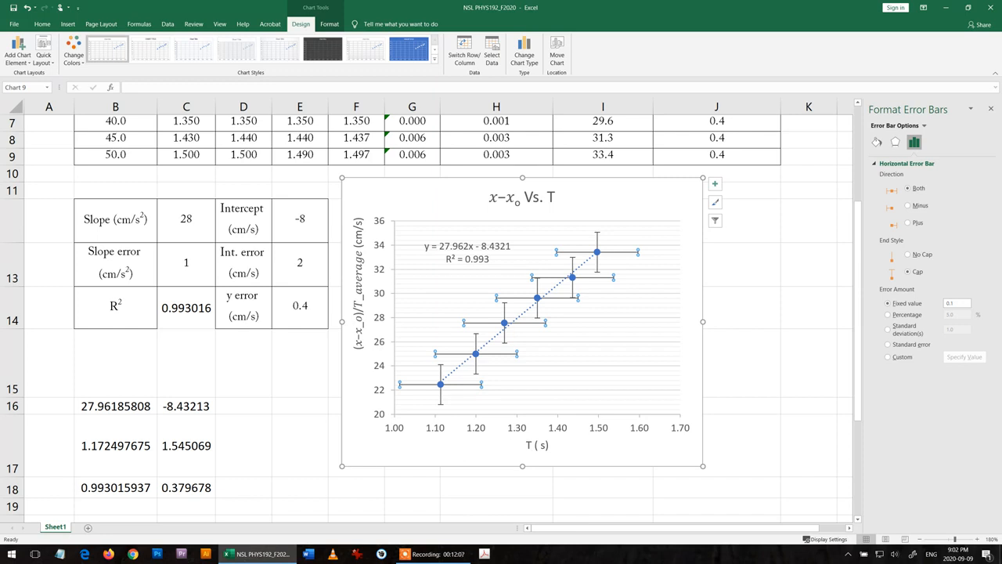
scroll(447, 446, "up", 2)
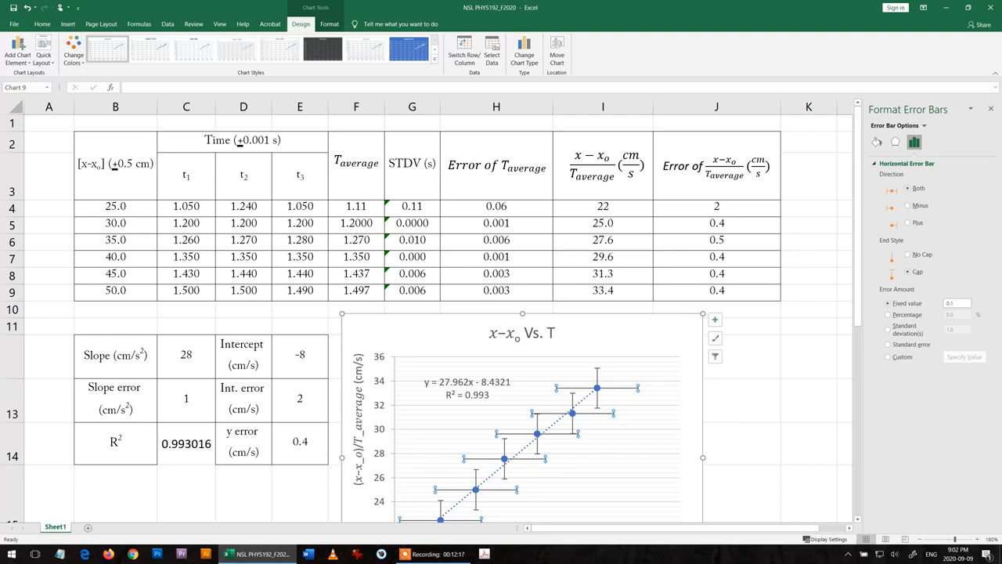
double_click(951, 303)
type("0.06")
key("Return")
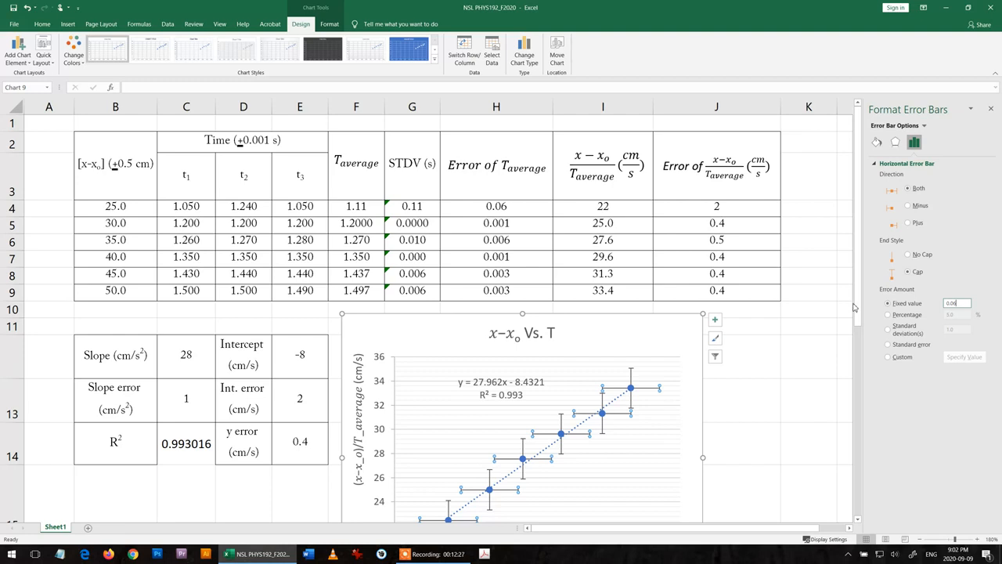
- Change the vertical error bars to a fixed value of 0.4, matching the y error, and deselect the chart
left_click_drag(857, 308, 860, 372)
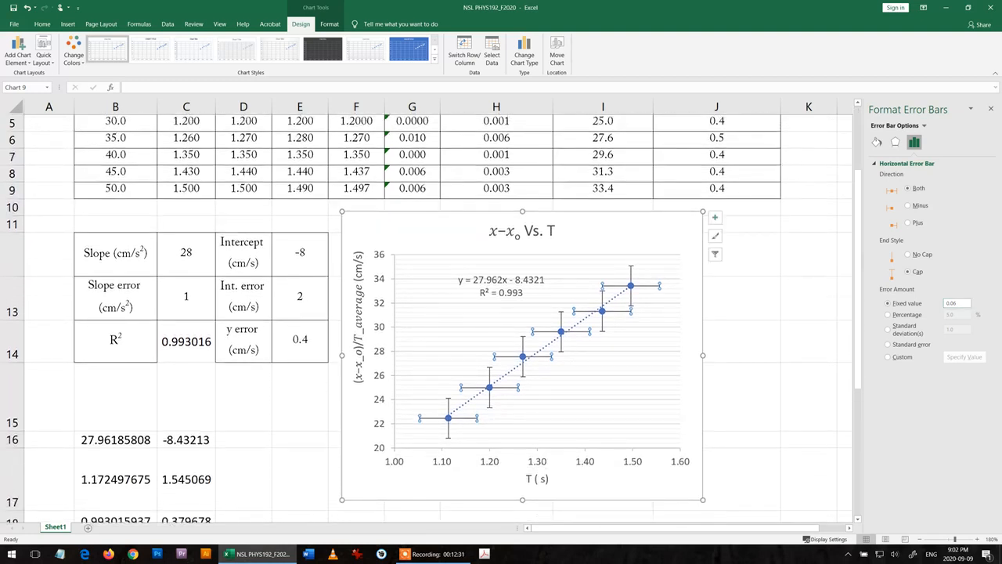
left_click(630, 274)
left_click(905, 304)
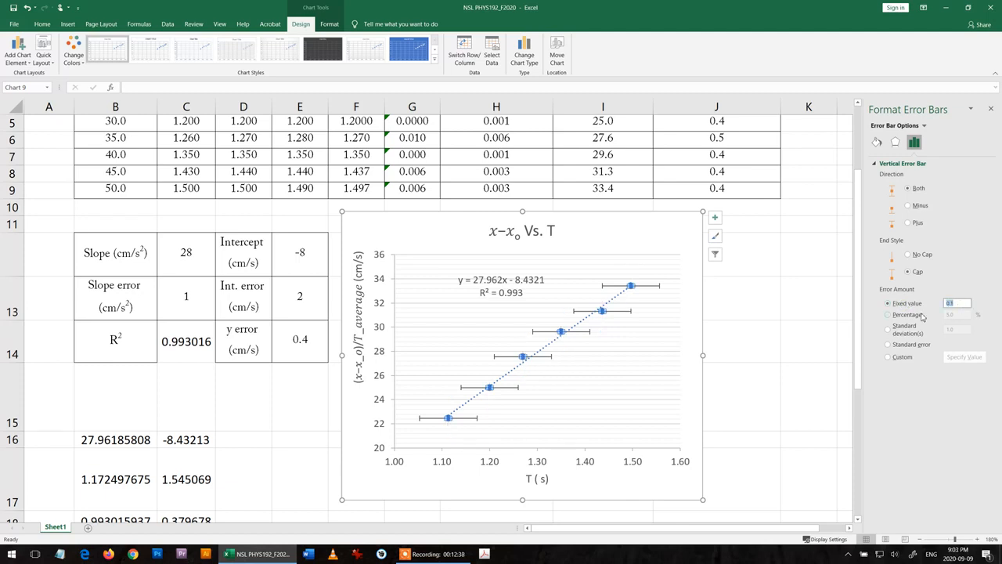
type("0.4")
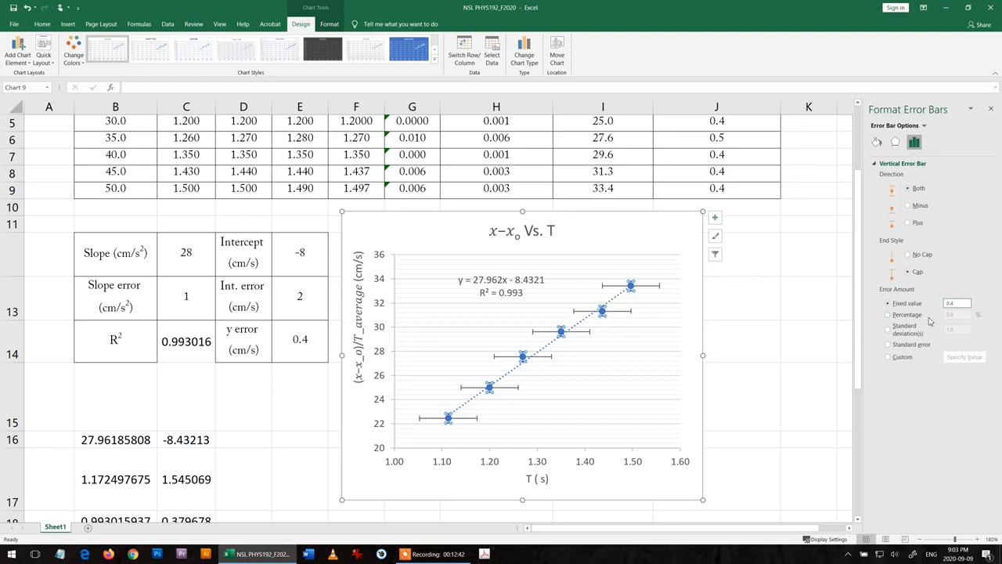
left_click(798, 379)
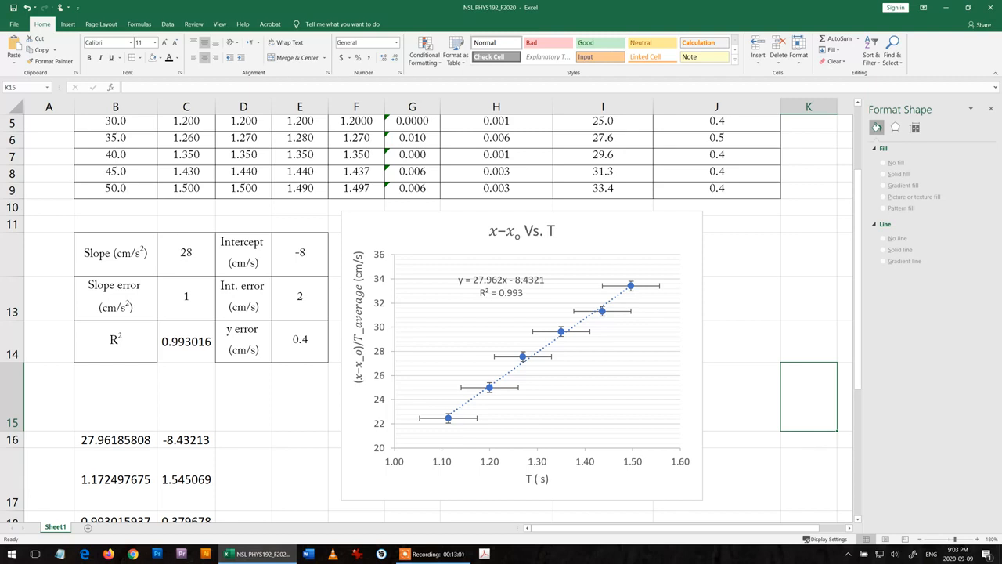
left_click(418, 553)
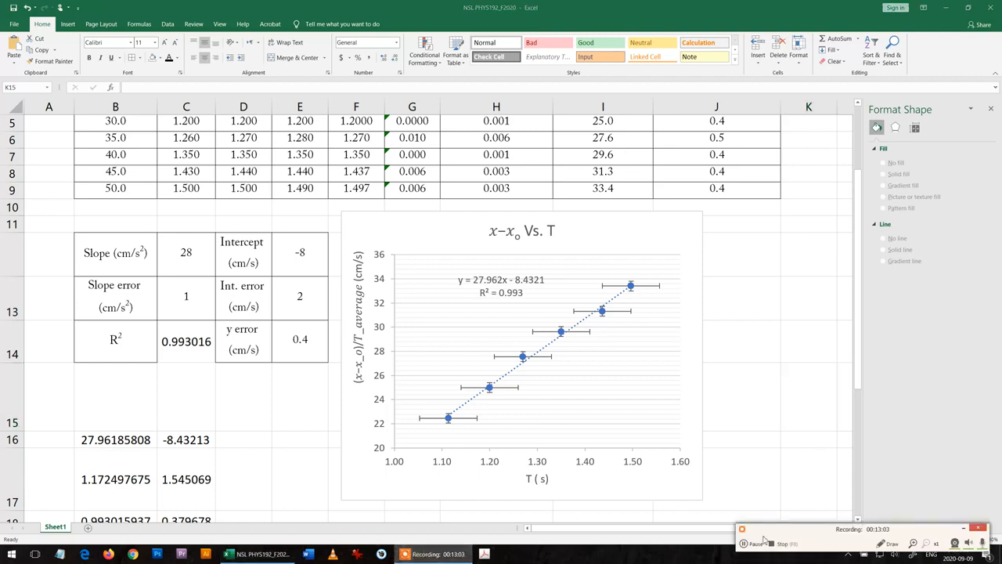